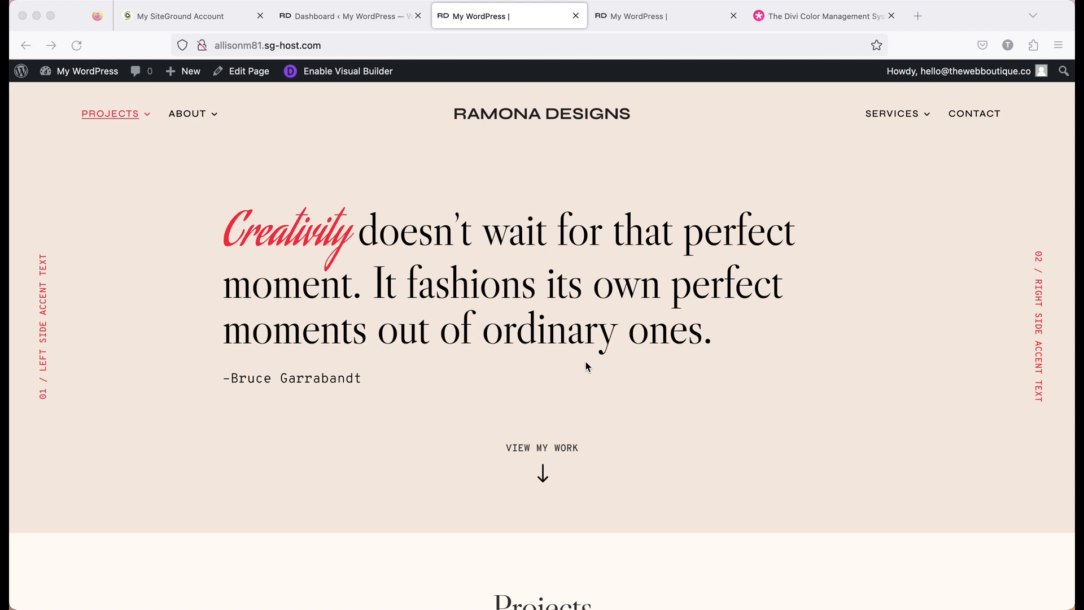
# Look at the Martin Creative Studio example site and read the Divi Color Management System documentation on saved and global colors.
pyautogui.click(618, 17)
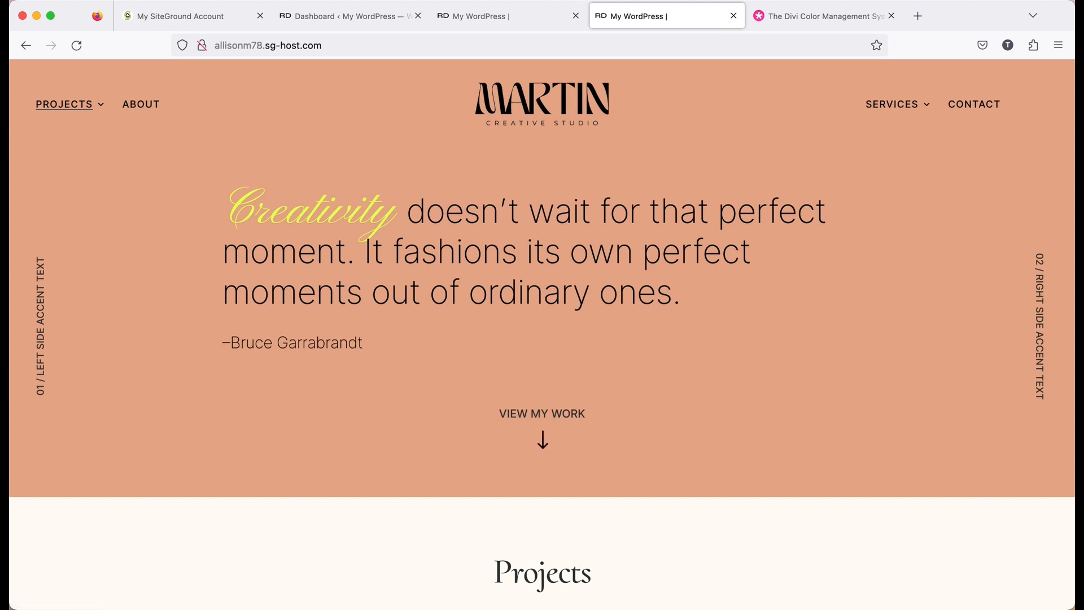
pyautogui.click(786, 22)
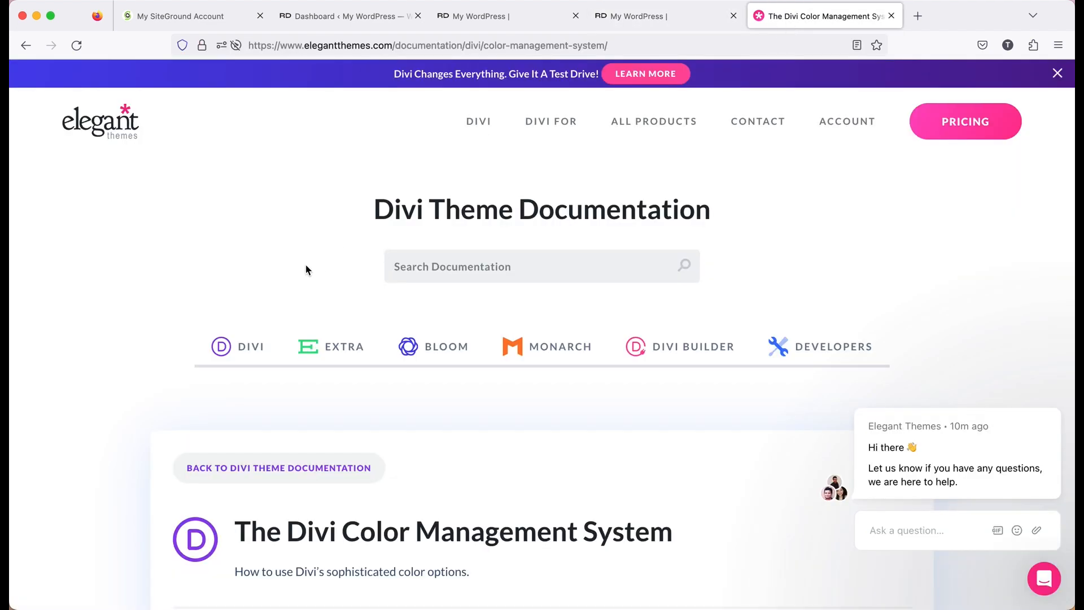
pyautogui.scroll(-5, 307, 269)
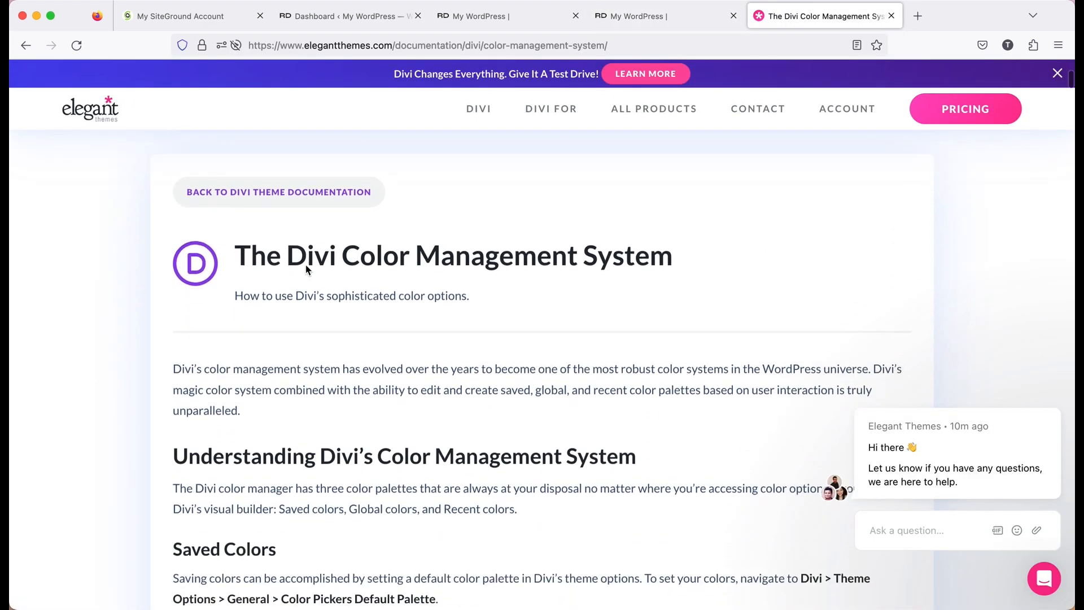
pyautogui.scroll(-10, 306, 270)
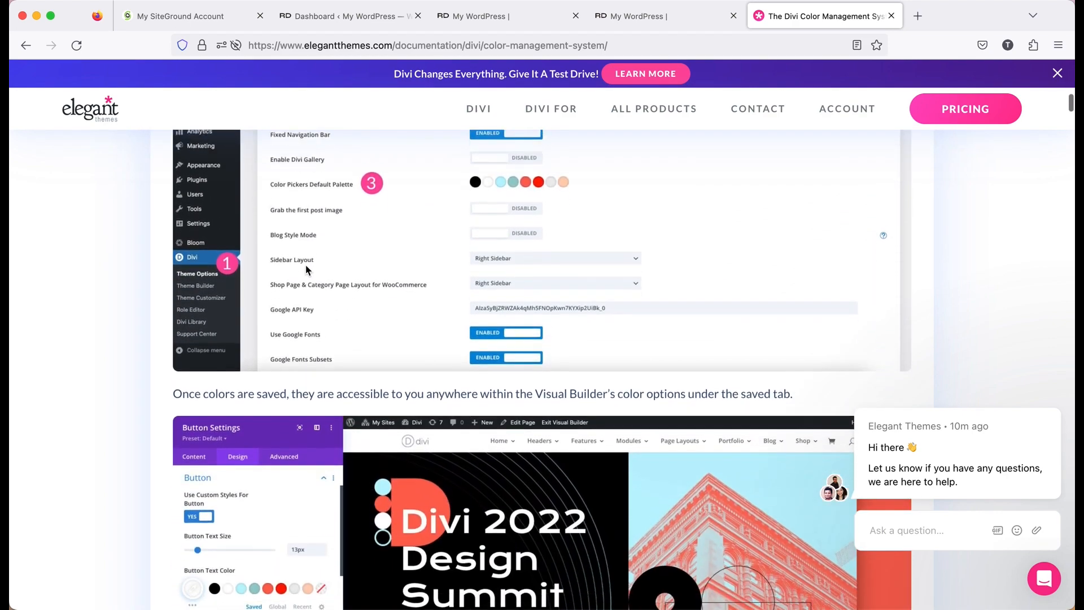
pyautogui.scroll(-7, 305, 269)
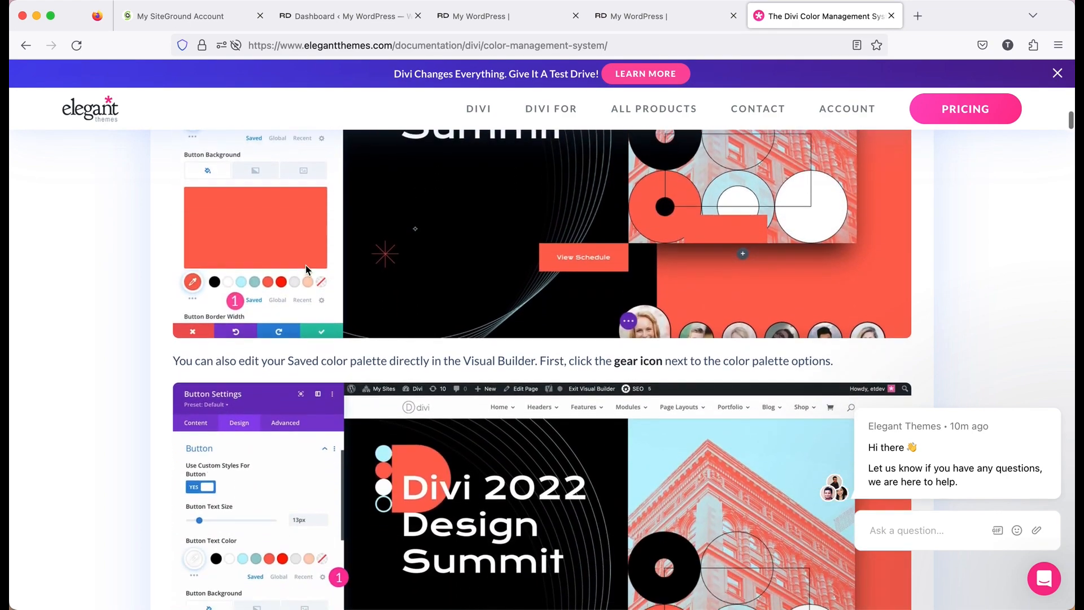
pyautogui.scroll(-13, 306, 269)
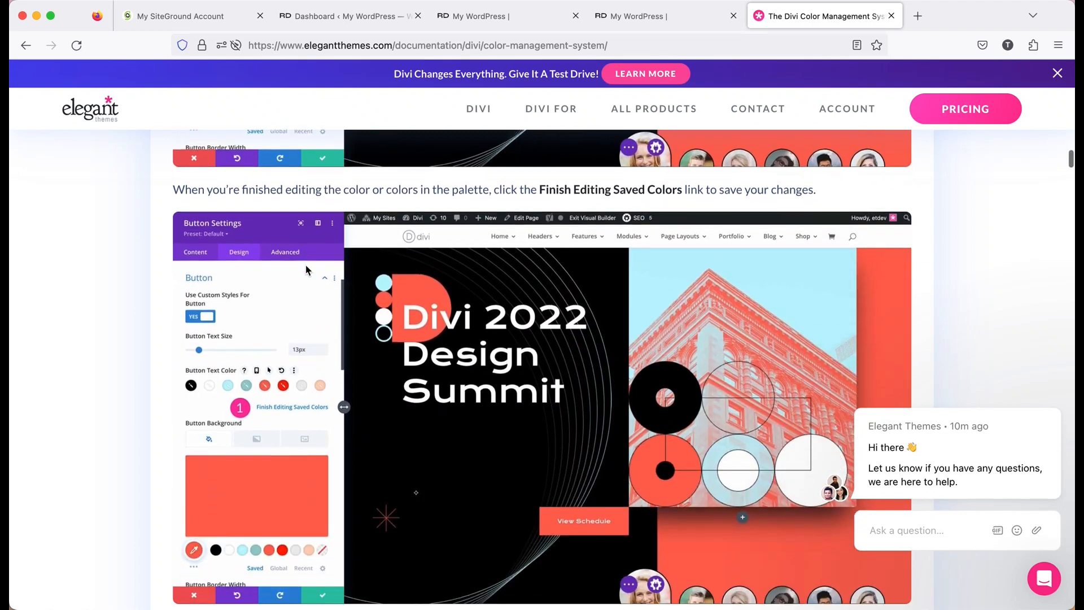
pyautogui.scroll(-7, 306, 269)
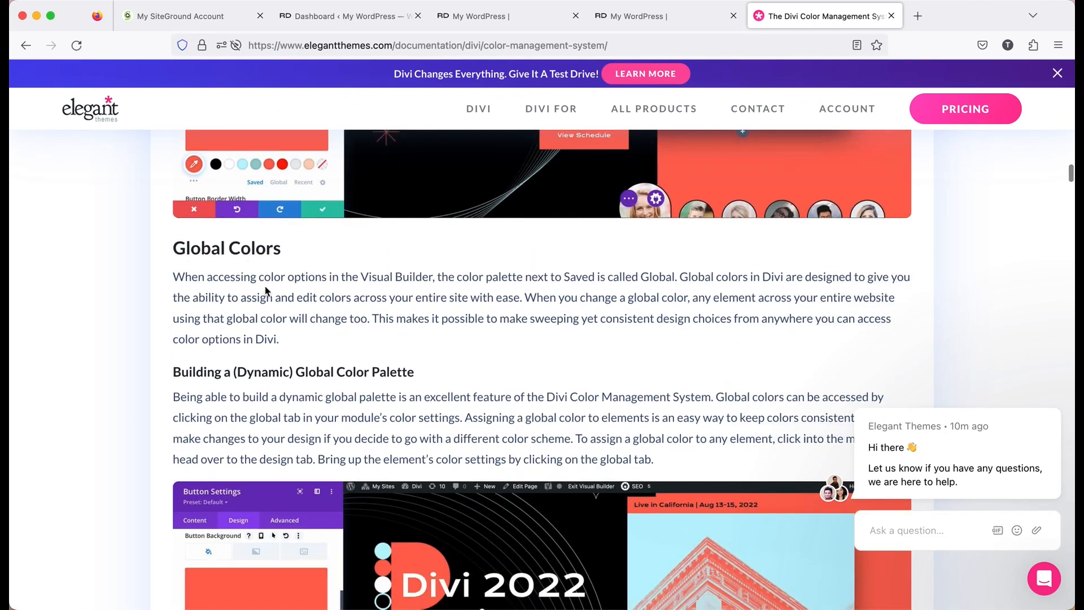
pyautogui.scroll(20, 266, 290)
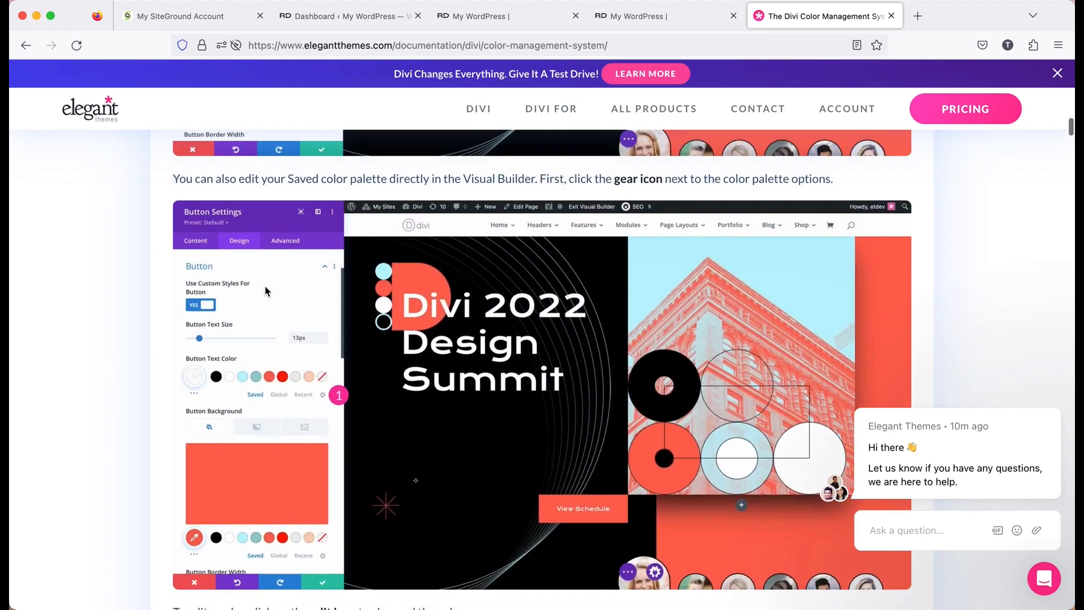
pyautogui.scroll(7, 265, 291)
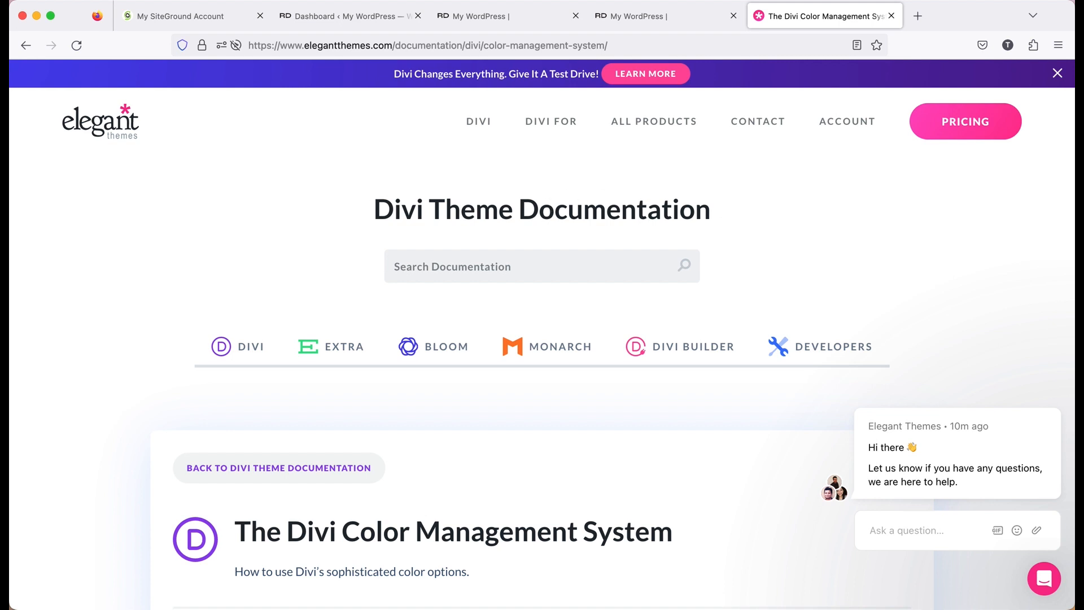
# Open Divi's Theme Options in the WordPress dashboard and bring up the Color Pickers Default Palette setting.
pyautogui.click(323, 21)
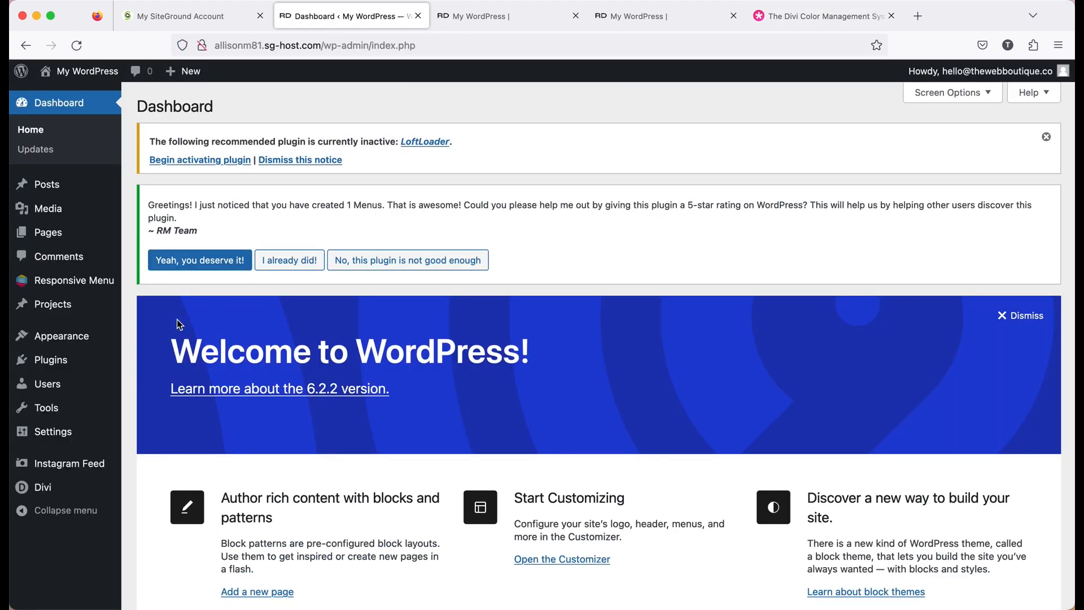
pyautogui.moveTo(41, 489)
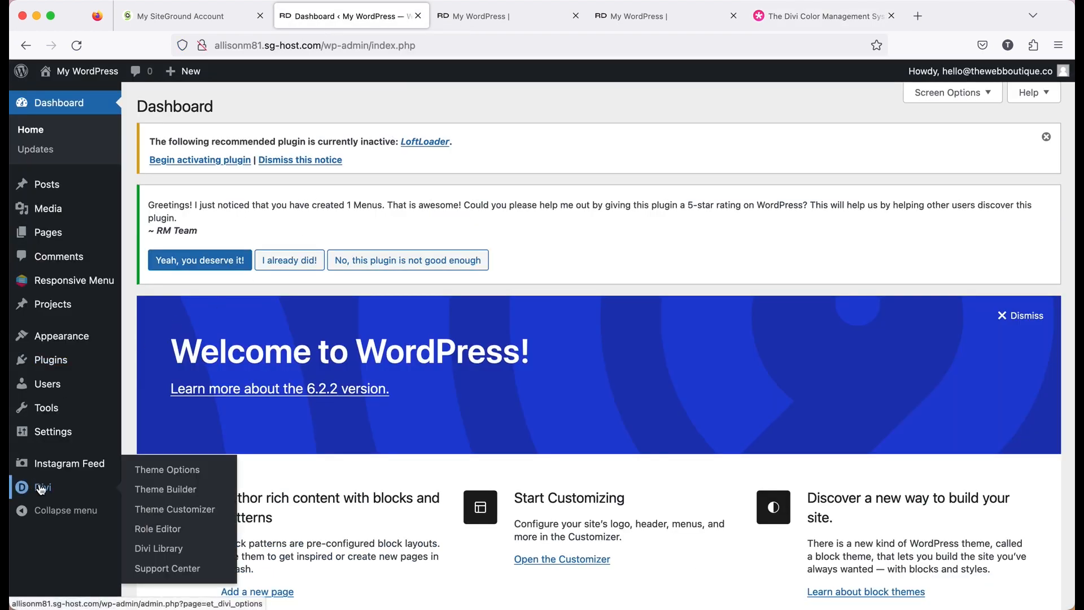
pyautogui.click(170, 471)
pyautogui.scroll(-3, 564, 384)
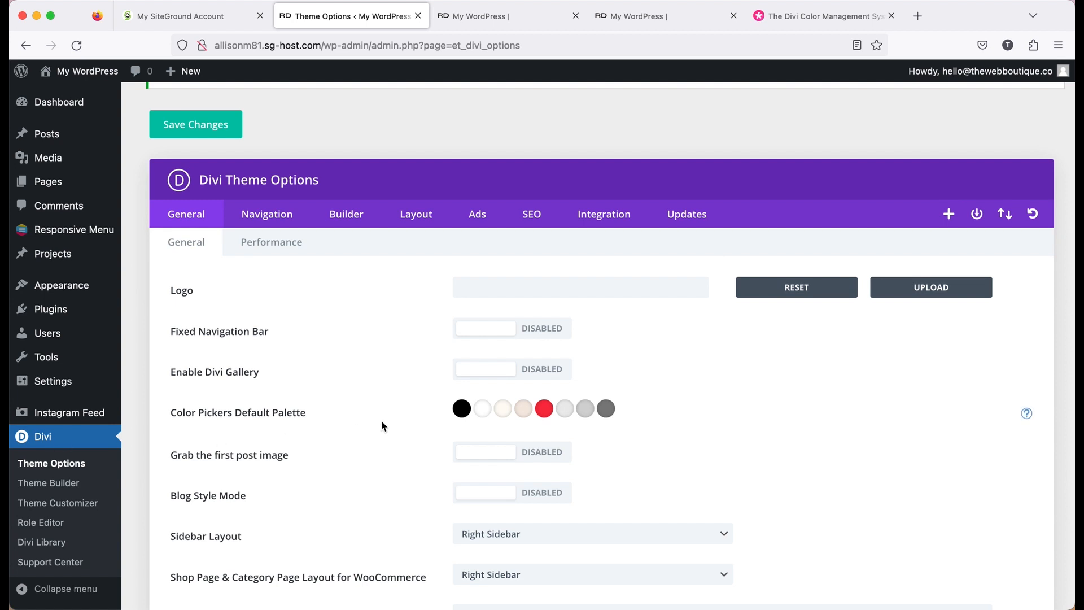
pyautogui.scroll(-1, 381, 426)
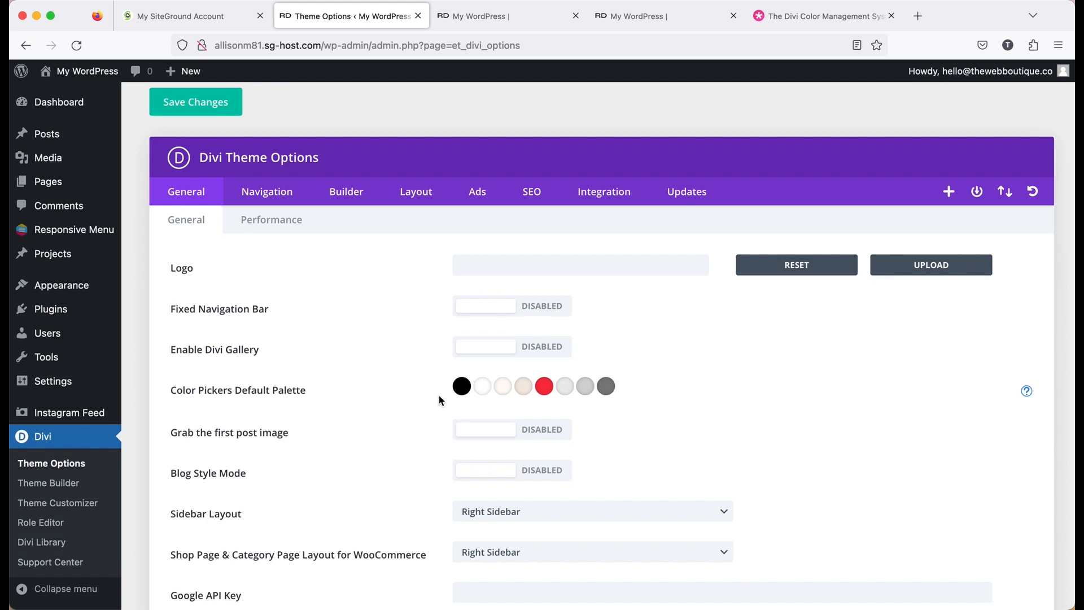
pyautogui.scroll(-1, 440, 397)
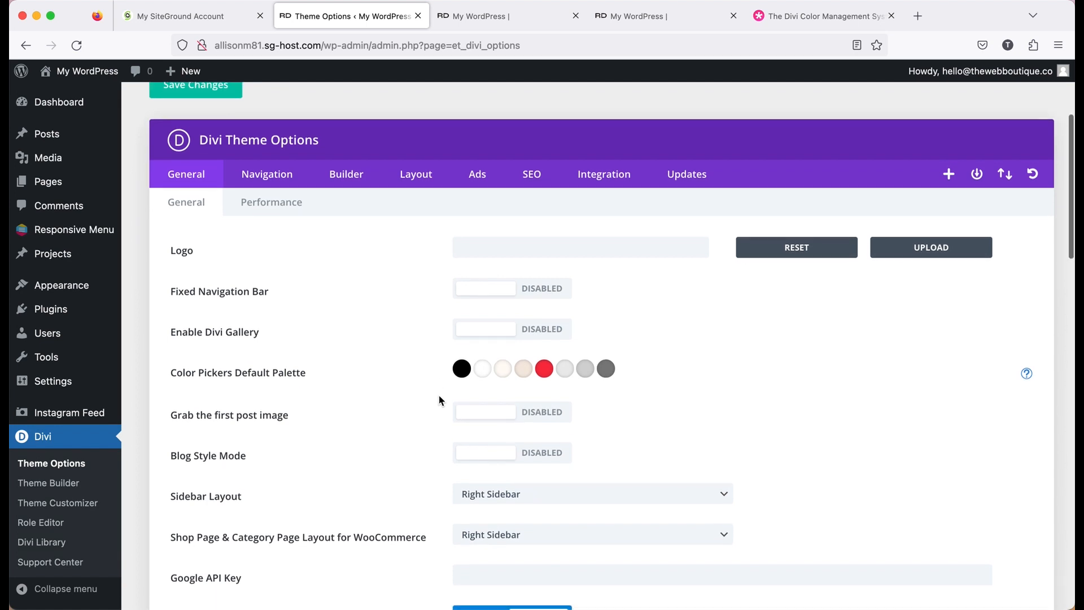
# Try adjusting the hue, saturation and opacity of the black palette swatch to a semi-transparent green, rgba(94,196,94,0.64).
pyautogui.click(463, 369)
pyautogui.scroll(-3, 751, 508)
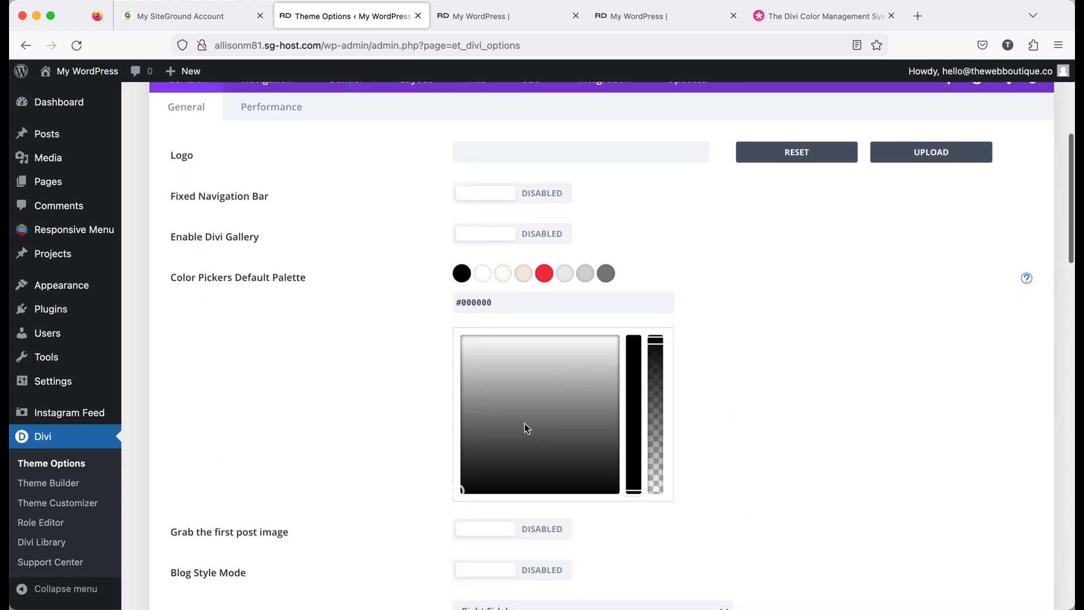
pyautogui.click(578, 395)
pyautogui.click(566, 461)
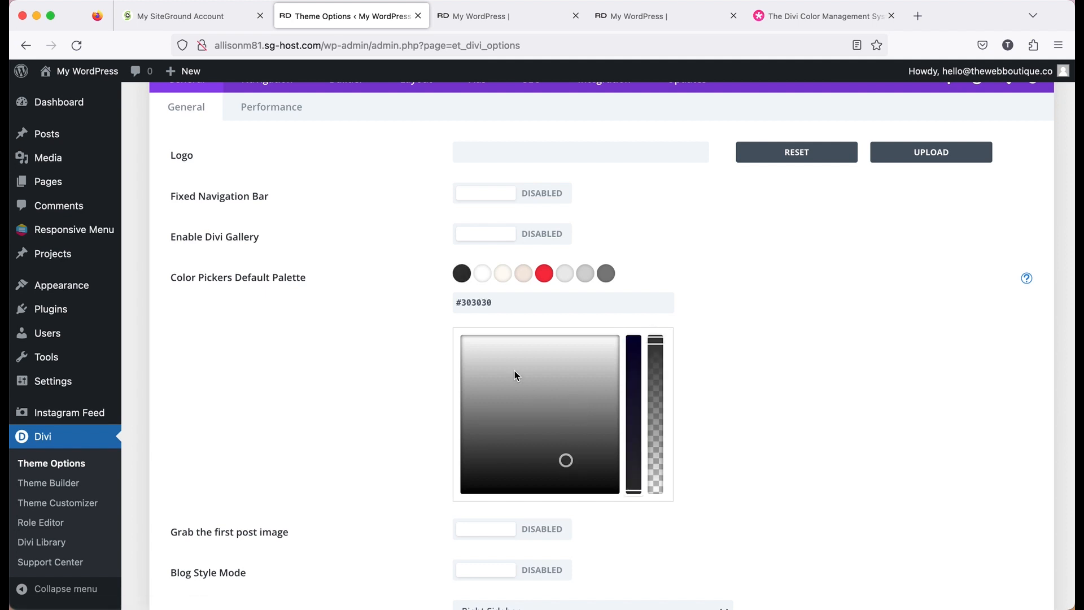
pyautogui.click(512, 368)
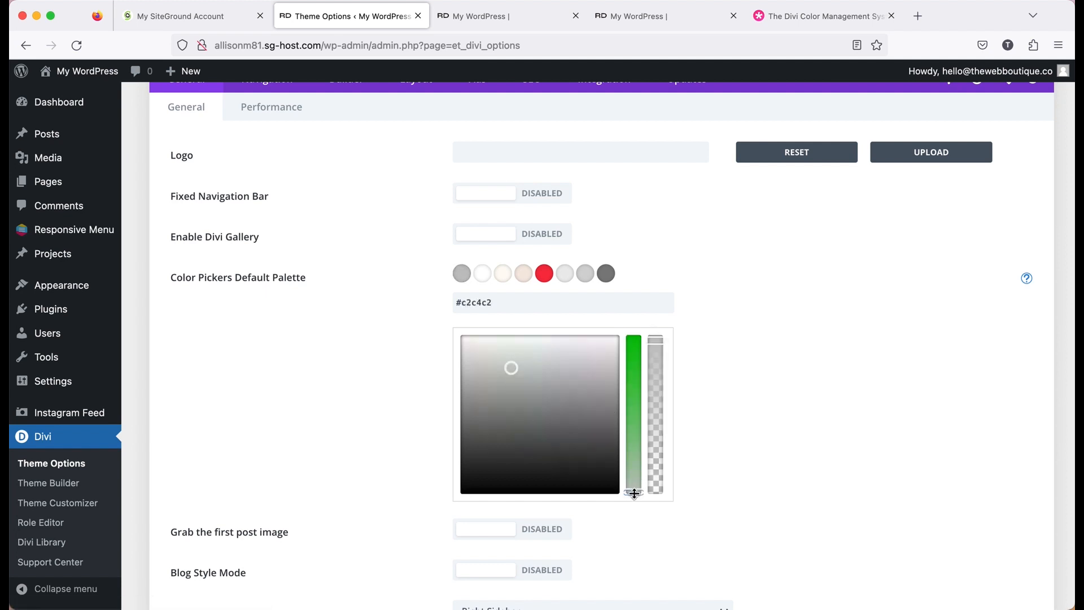
pyautogui.moveTo(634, 494); pyautogui.dragTo(633, 414)
pyautogui.moveTo(658, 339); pyautogui.dragTo(661, 398)
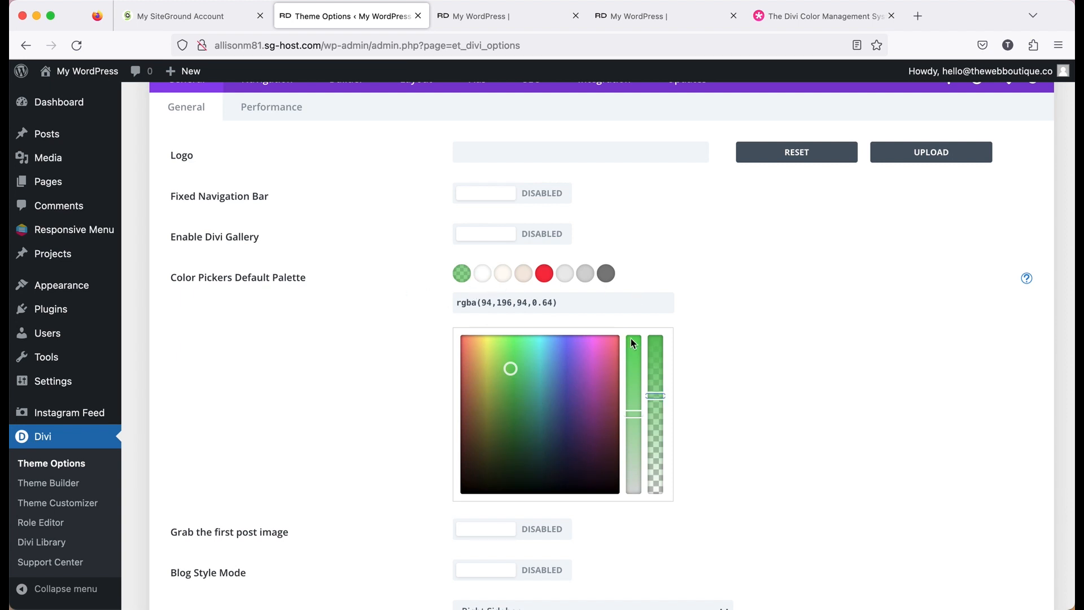
# Set the first swatch of the default palette back to #000000.
pyautogui.tripleClick(559, 308)
pyautogui.press('BackSpace')
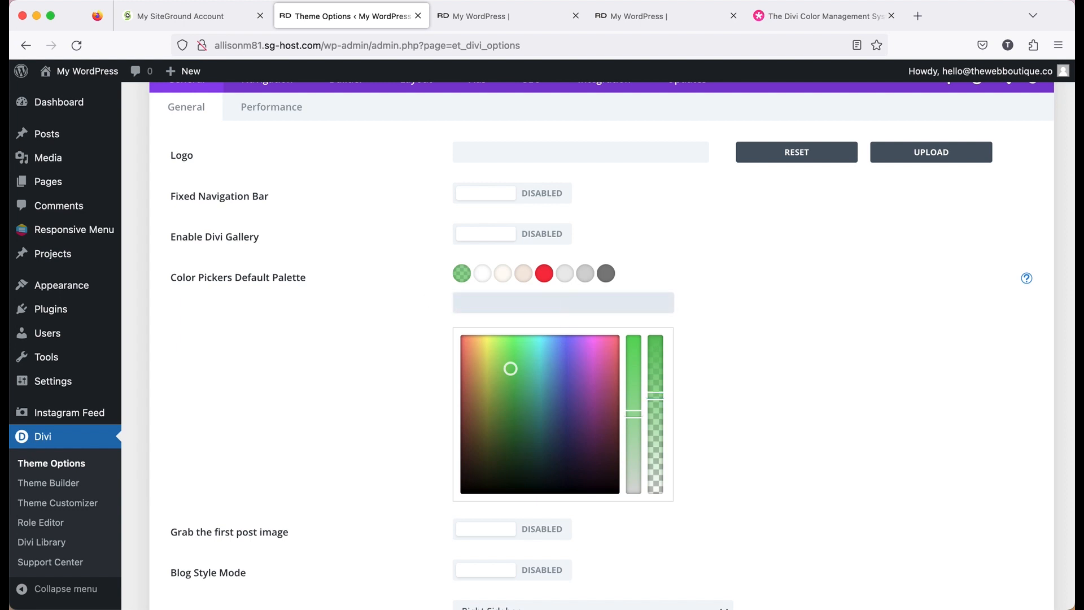
pyautogui.write('000000')
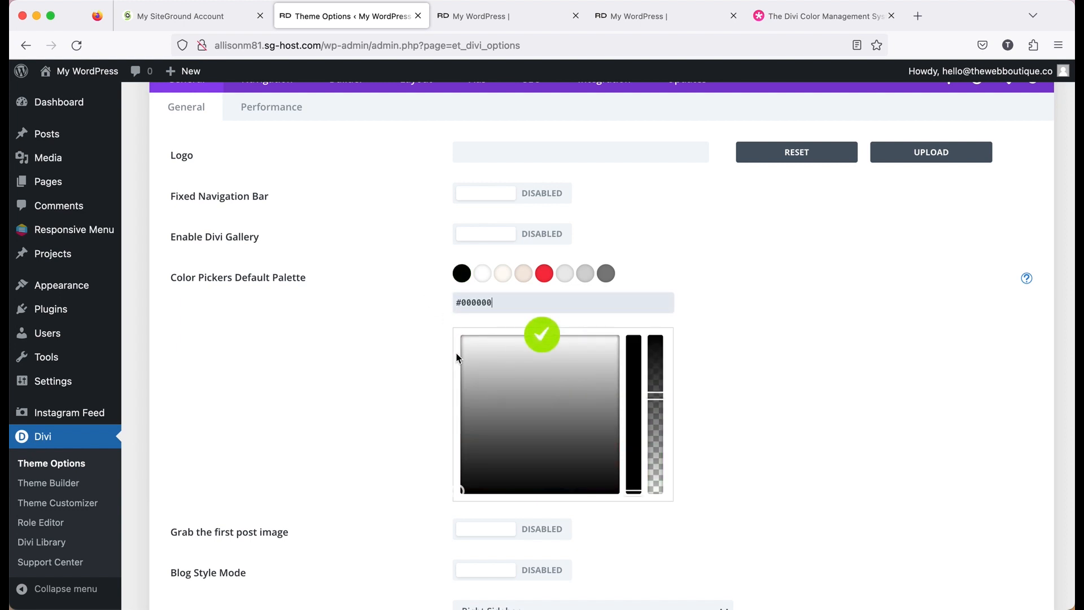
# Change the red swatch in the default color palette to #e8ad8d.
pyautogui.press('super+Tab')
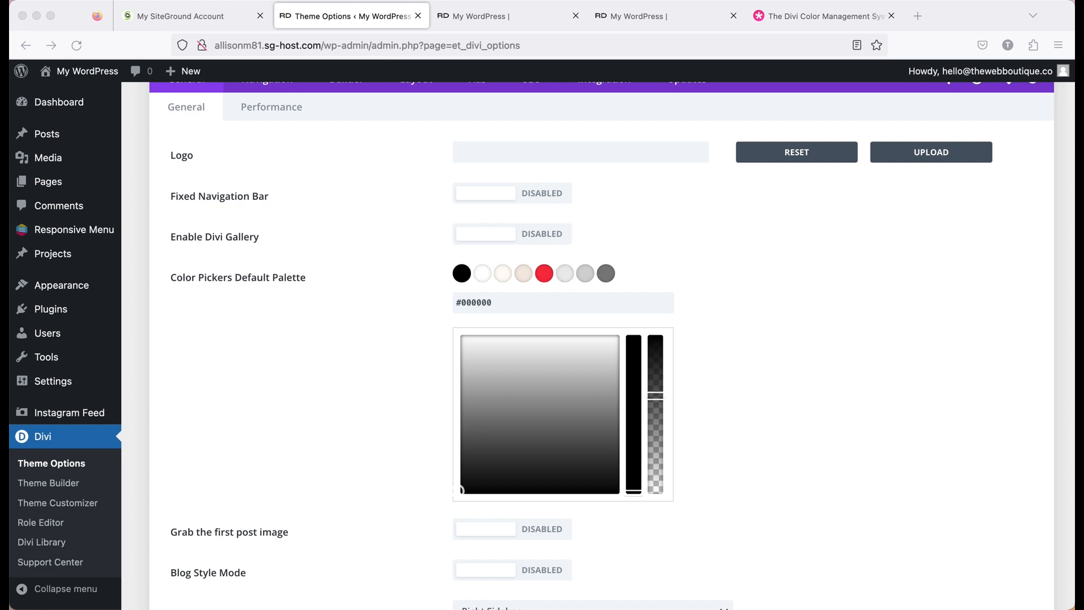
pyautogui.press('super+Tab')
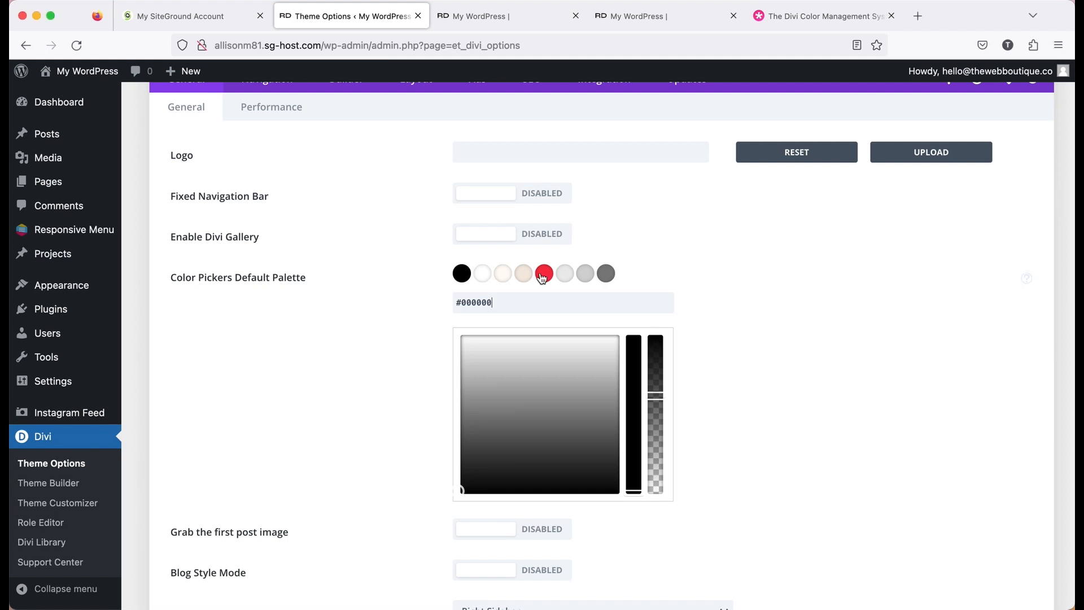
pyautogui.click(543, 274)
pyautogui.tripleClick(477, 302)
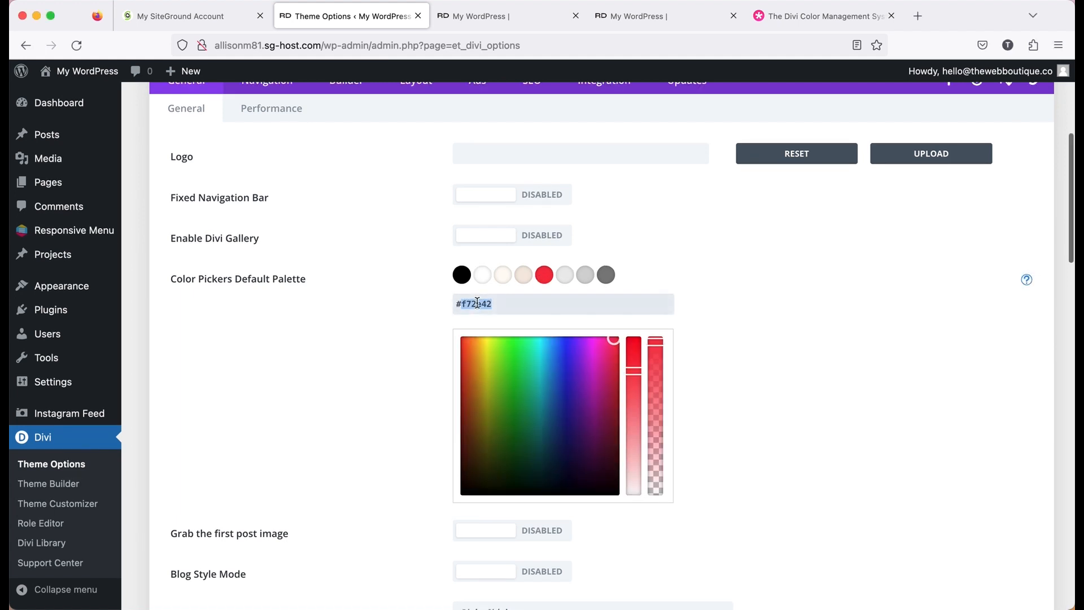
pyautogui.write('#e8a18d')
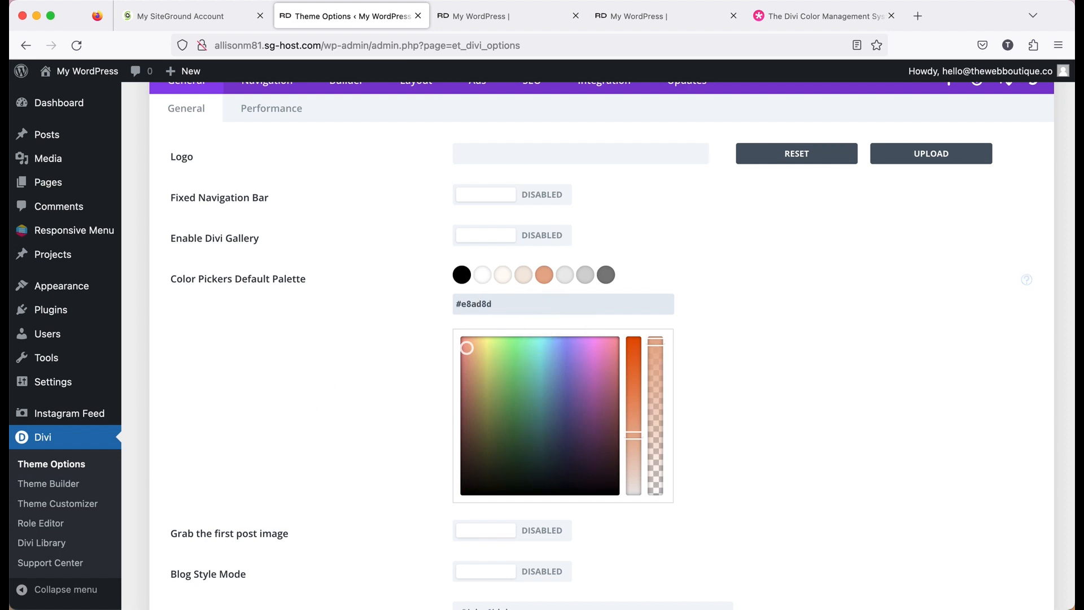
# Change the light gray swatch beside the peach one to #e3ff53 and save the theme options.
pyautogui.click(567, 278)
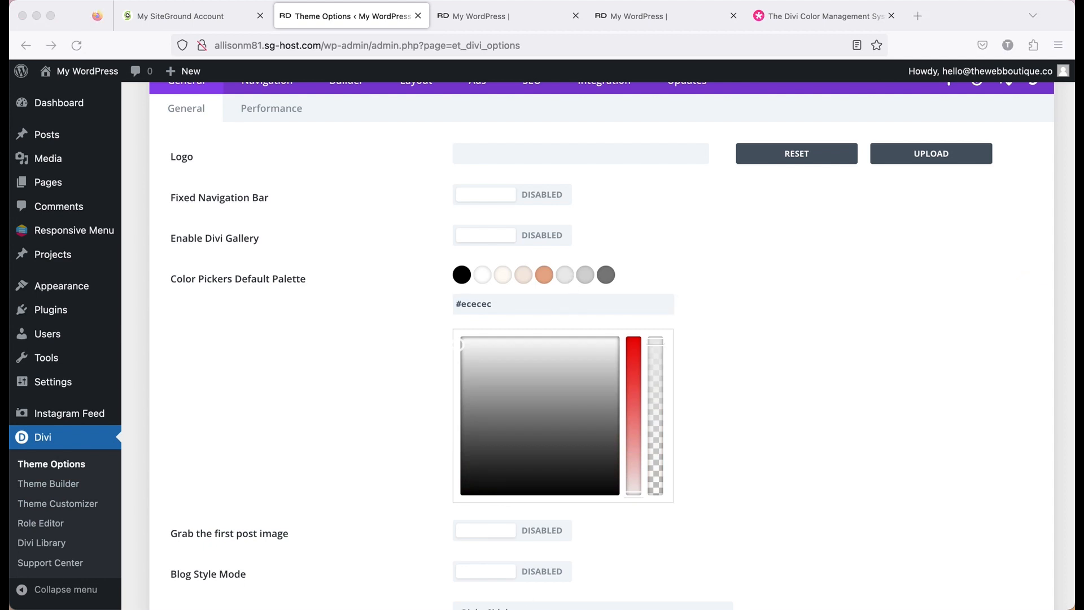
pyautogui.click(484, 304)
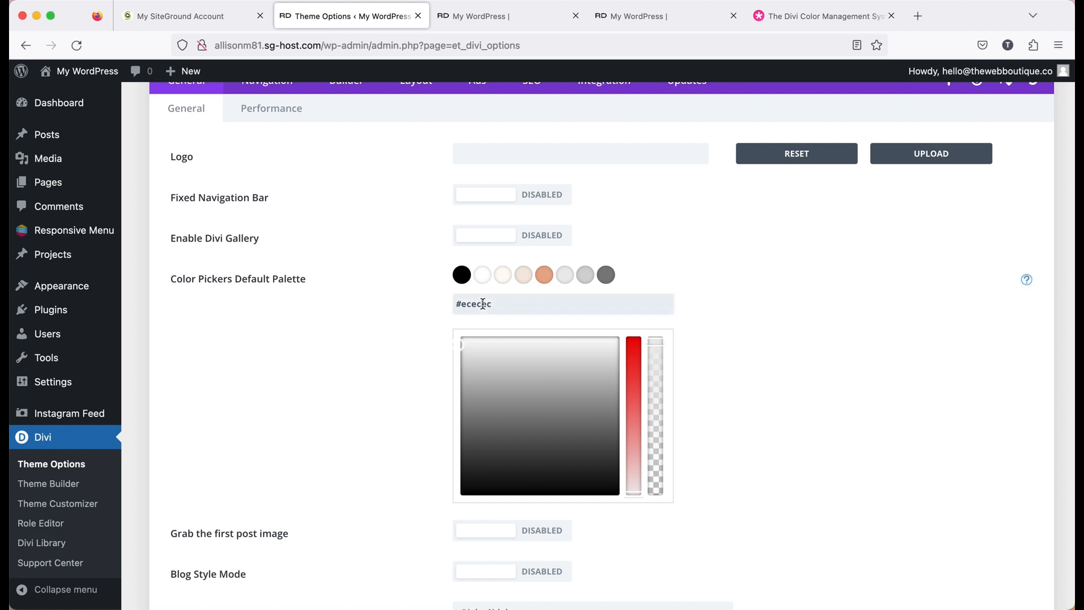
pyautogui.tripleClick(483, 304)
pyautogui.write('e3ff5')
pyautogui.write('3')
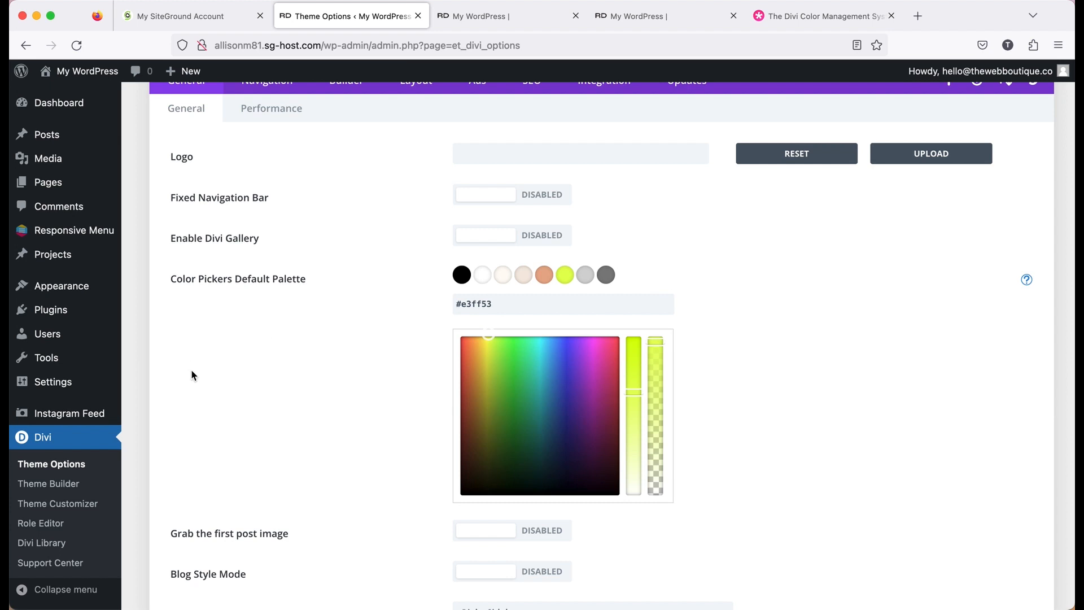
pyautogui.scroll(5, 272, 429)
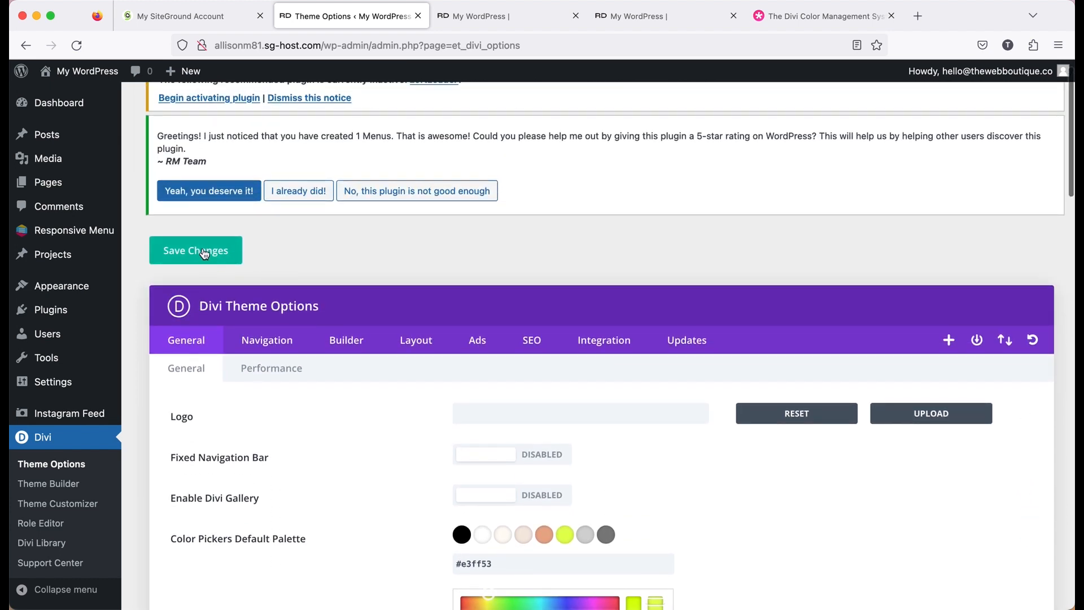
pyautogui.click(205, 253)
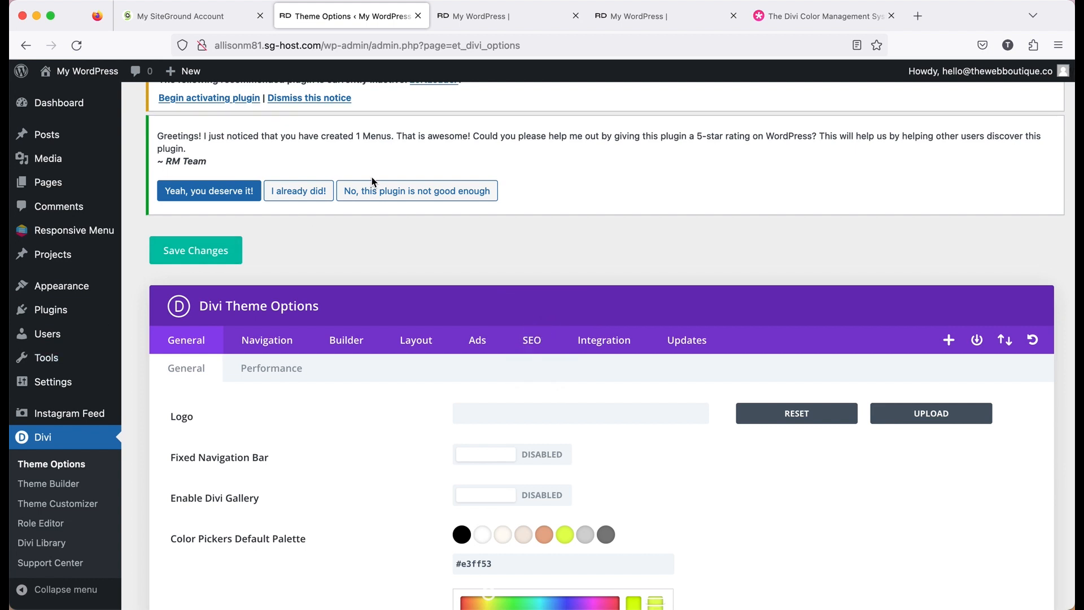
pyautogui.moveTo(53, 178)
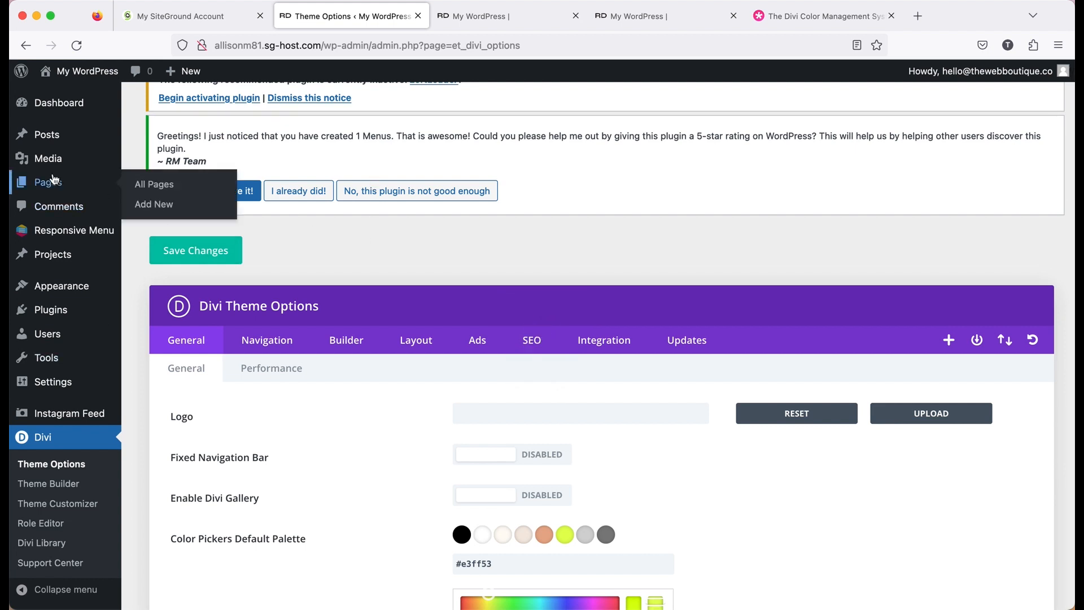
pyautogui.click(161, 185)
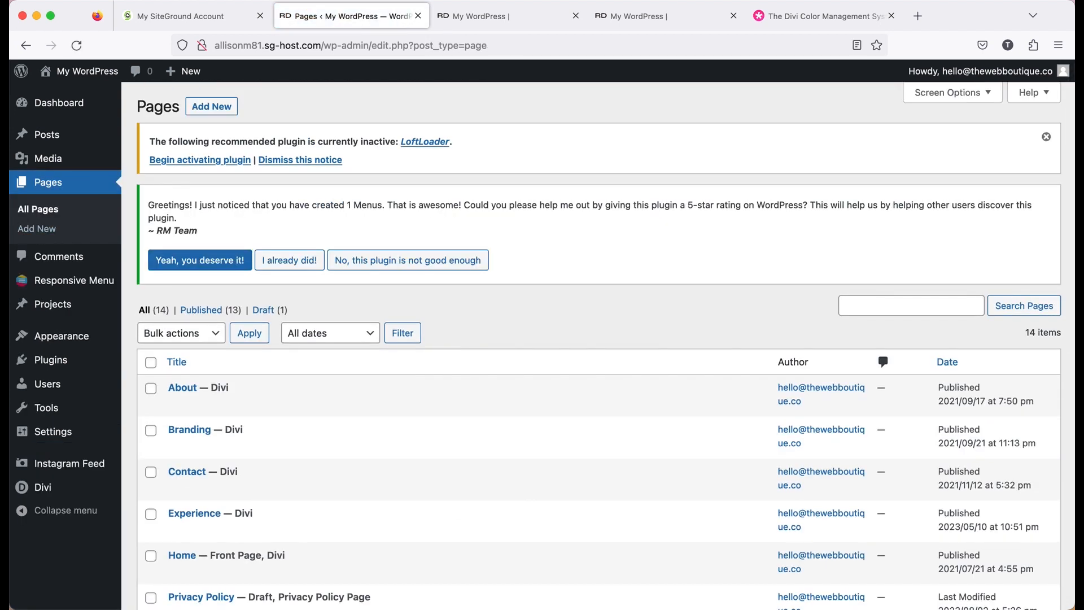
pyautogui.scroll(-3, 262, 483)
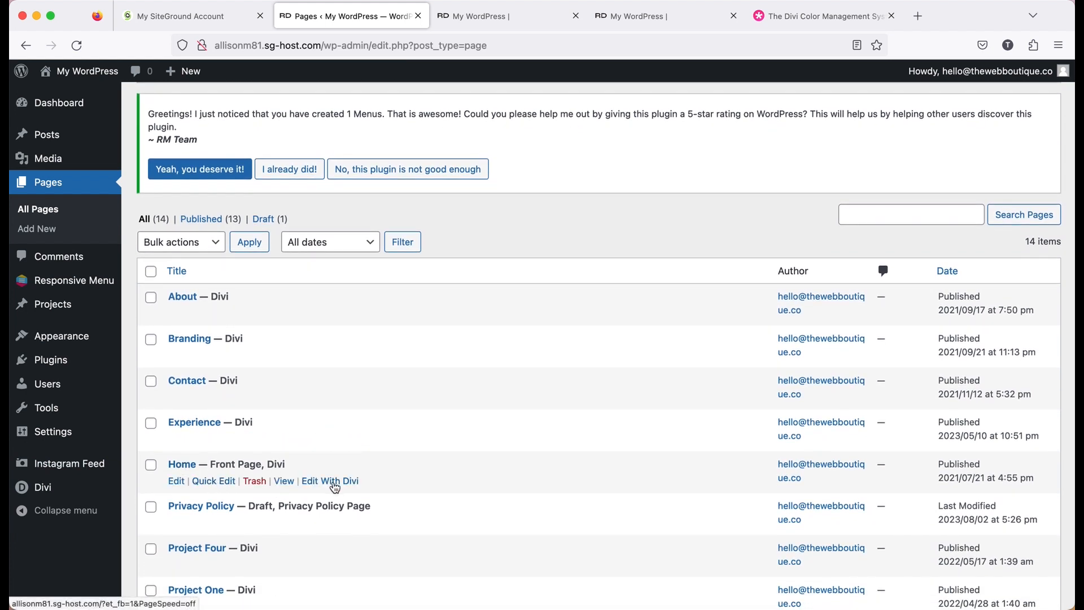
# Reload the Ramona Designs home page and open it in the Divi Visual Builder.
pyautogui.click(495, 17)
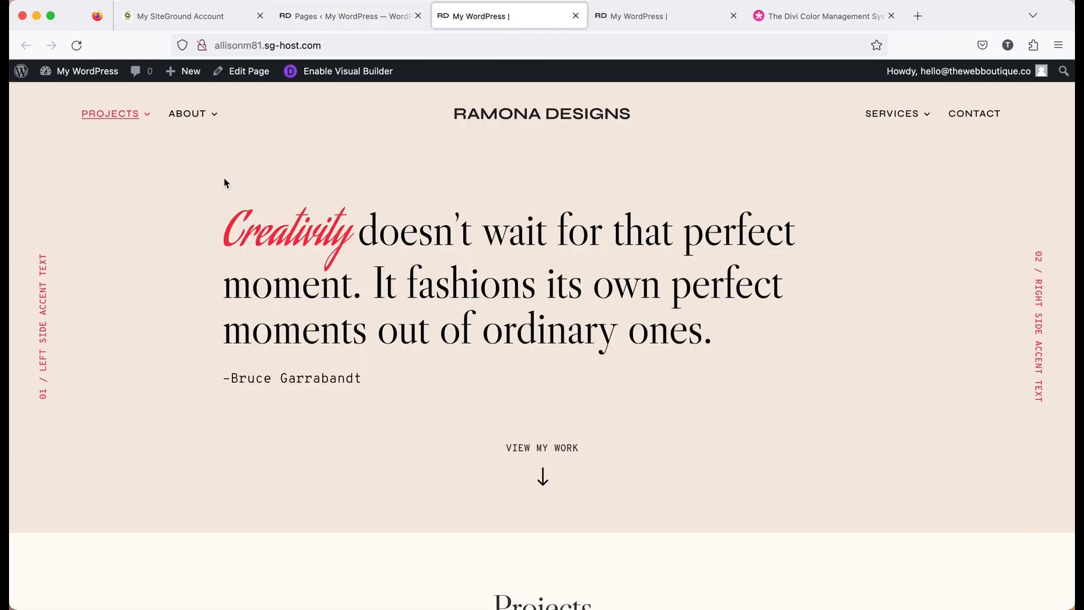
pyautogui.click(77, 48)
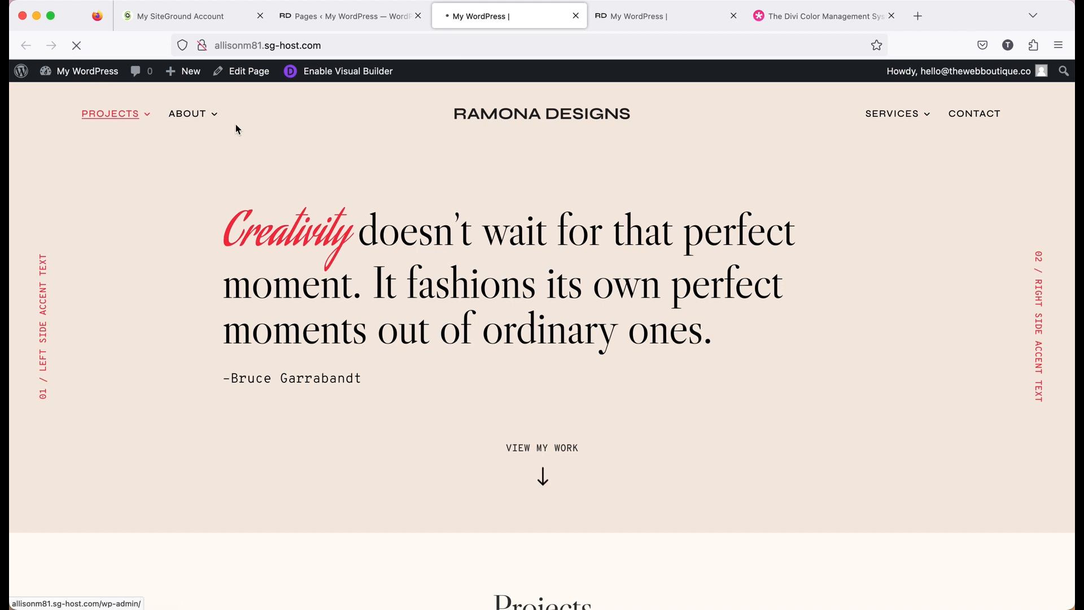
pyautogui.click(340, 73)
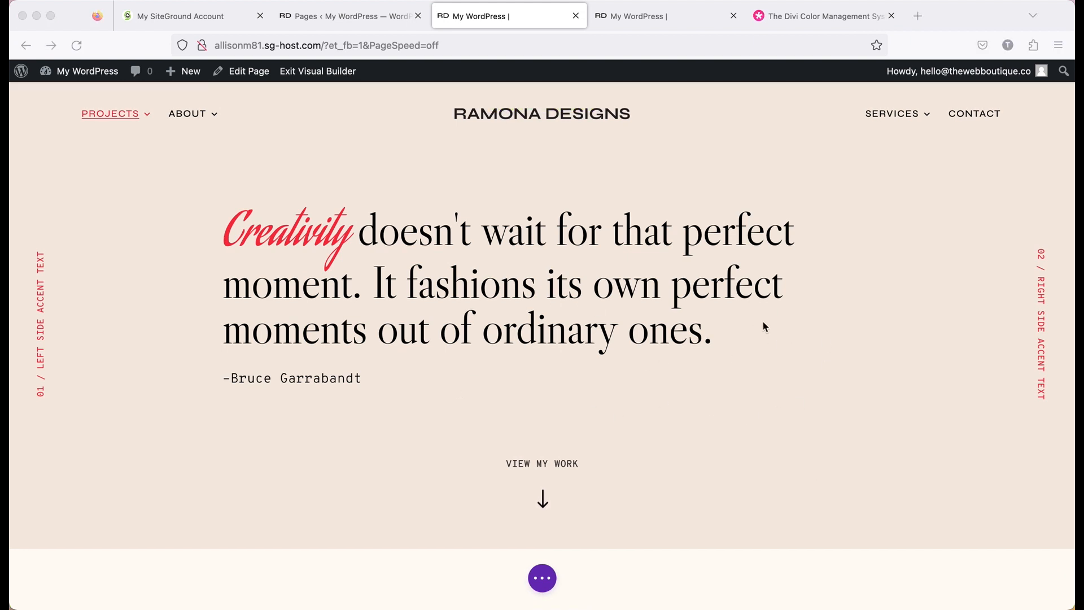
# Open the settings of the home page's first section through the wireframe view, and return to the desktop view.
pyautogui.click(565, 416)
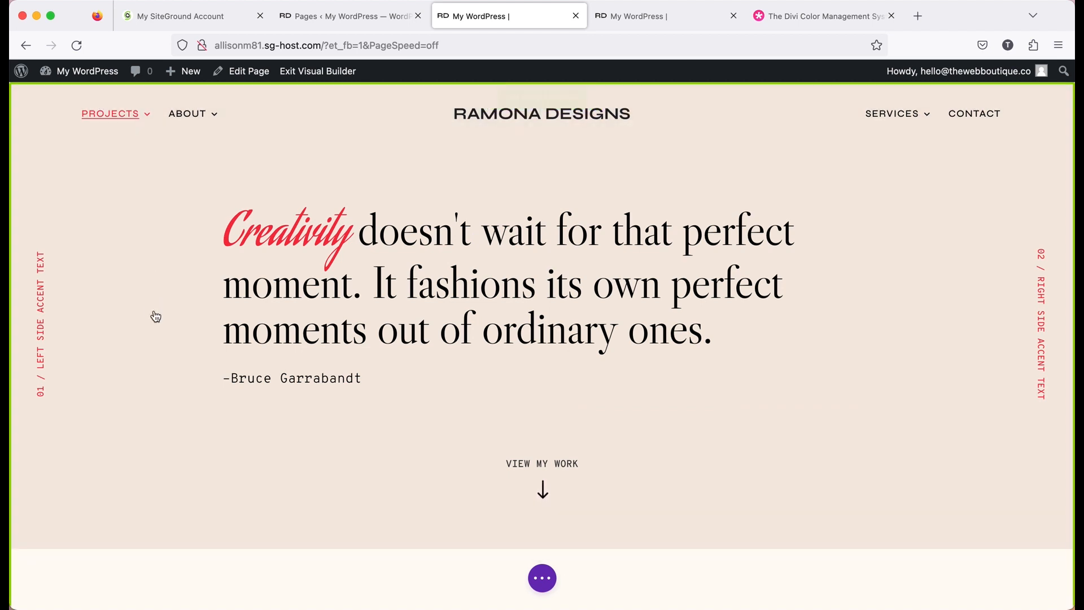
pyautogui.click(538, 579)
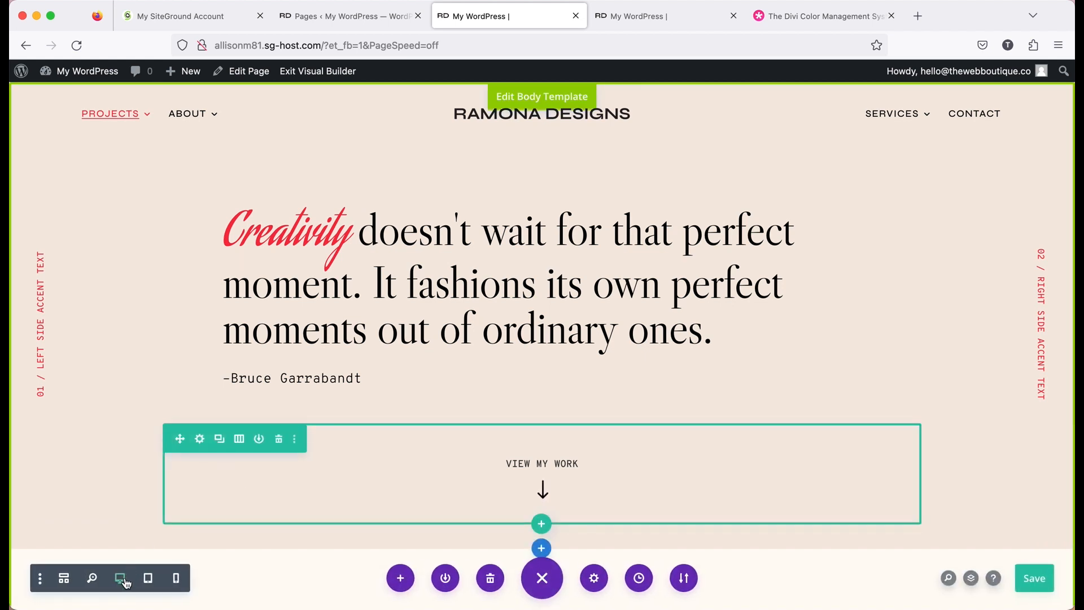
pyautogui.click(66, 580)
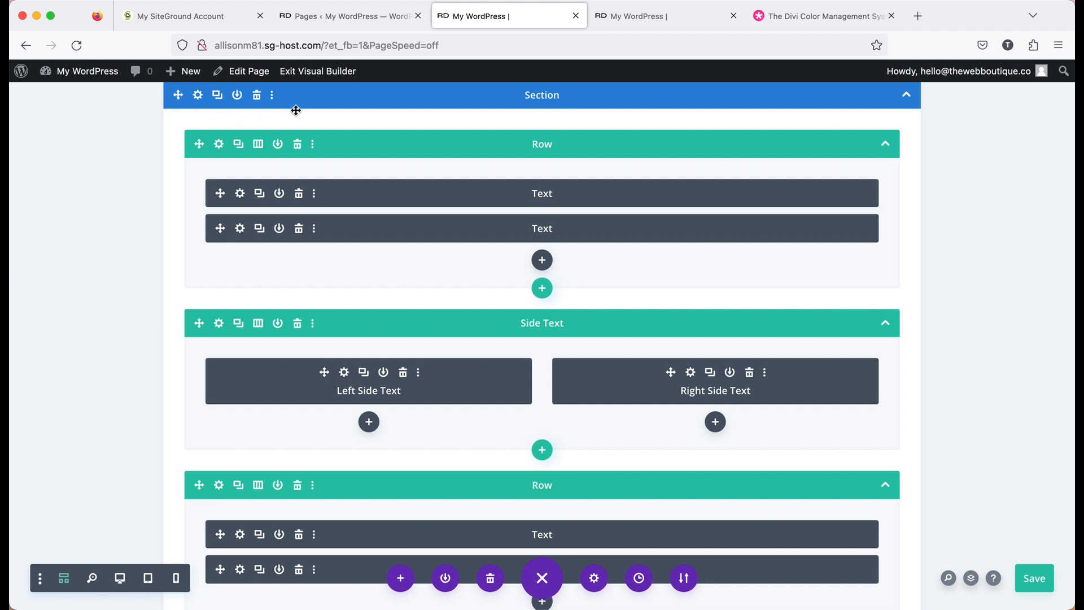
pyautogui.click(198, 95)
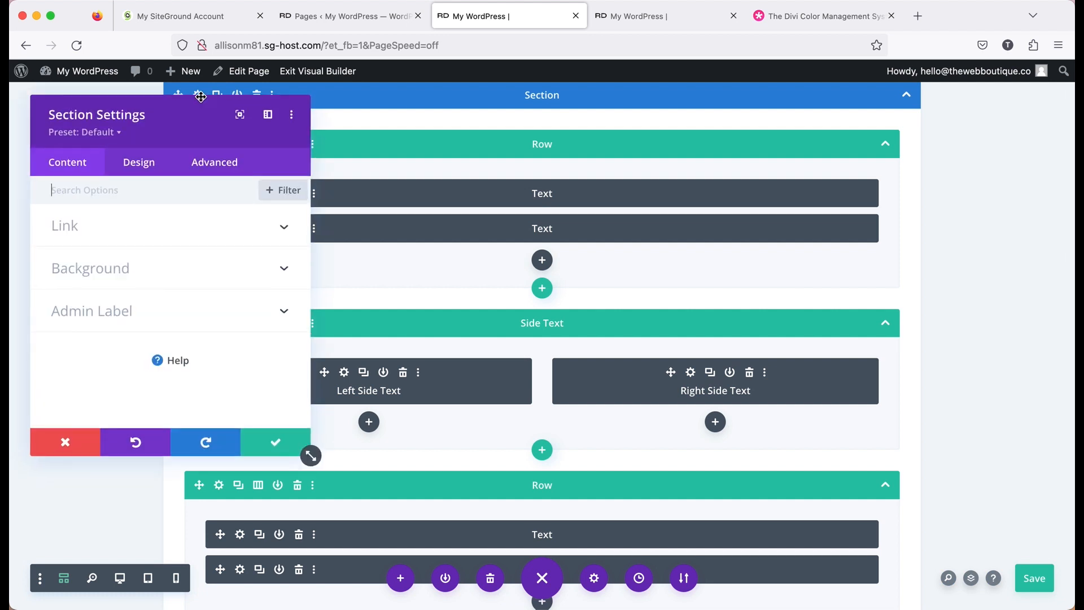
pyautogui.click(119, 580)
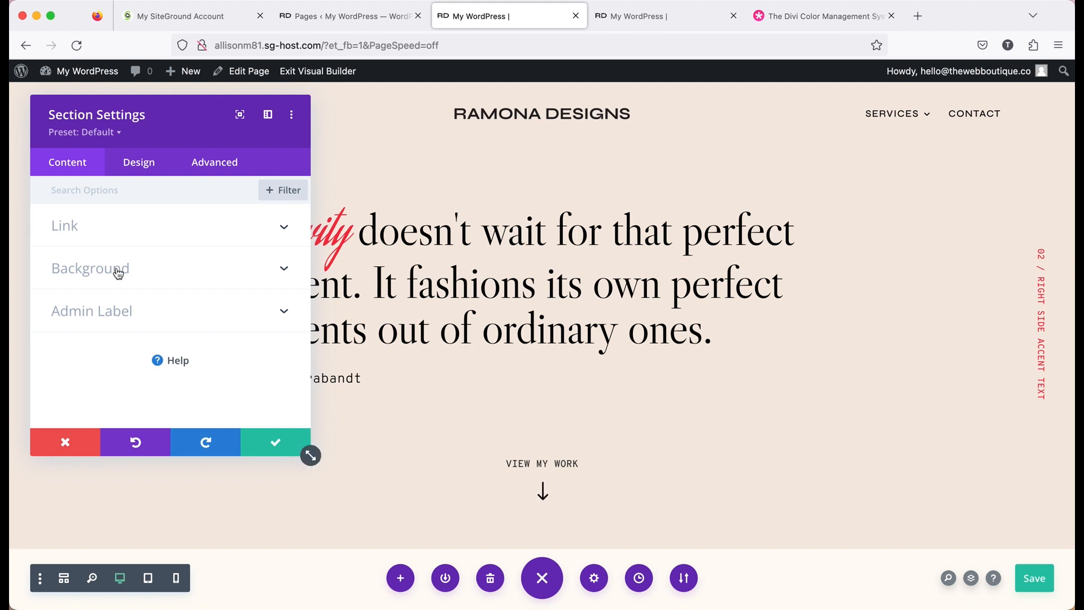
# Set the hero section's background to the saved palette color #e8ad8d, accept the section settings and save the page.
pyautogui.click(118, 270)
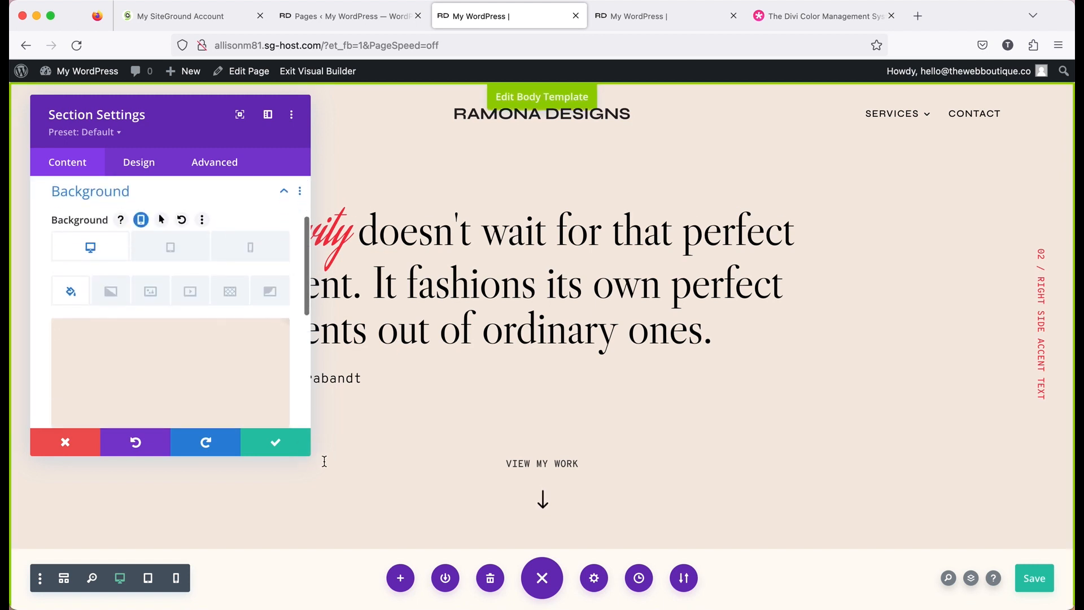
pyautogui.moveTo(309, 455); pyautogui.dragTo(375, 531)
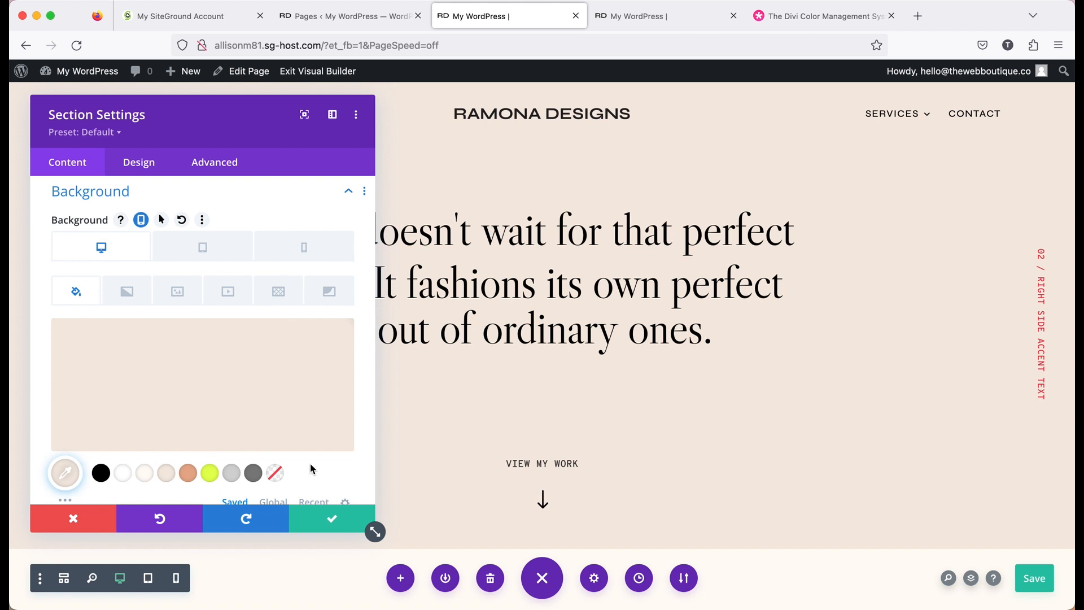
pyautogui.scroll(-1, 261, 402)
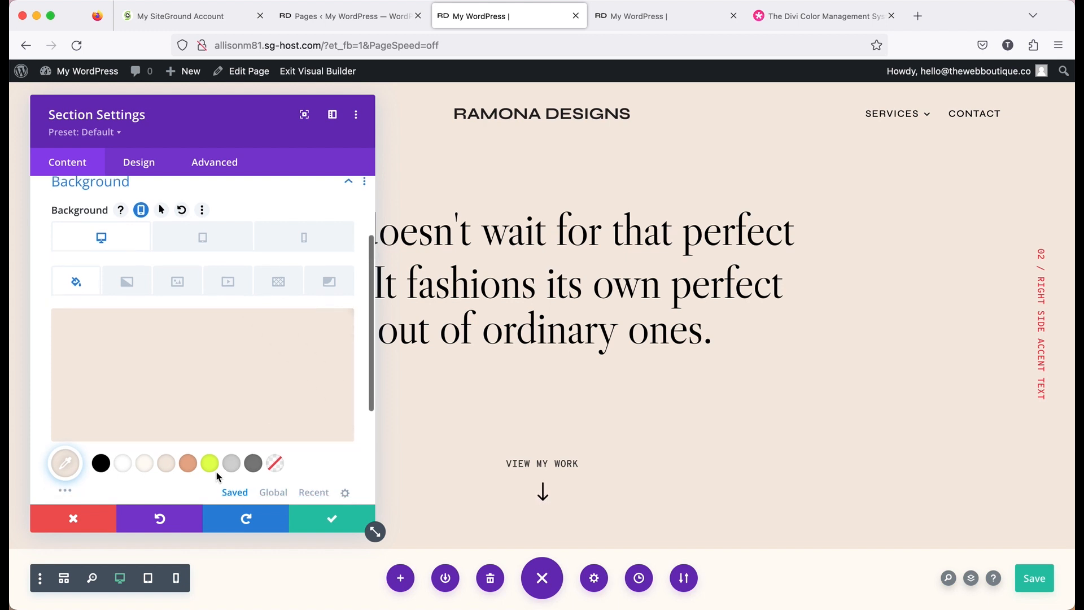
pyautogui.click(187, 468)
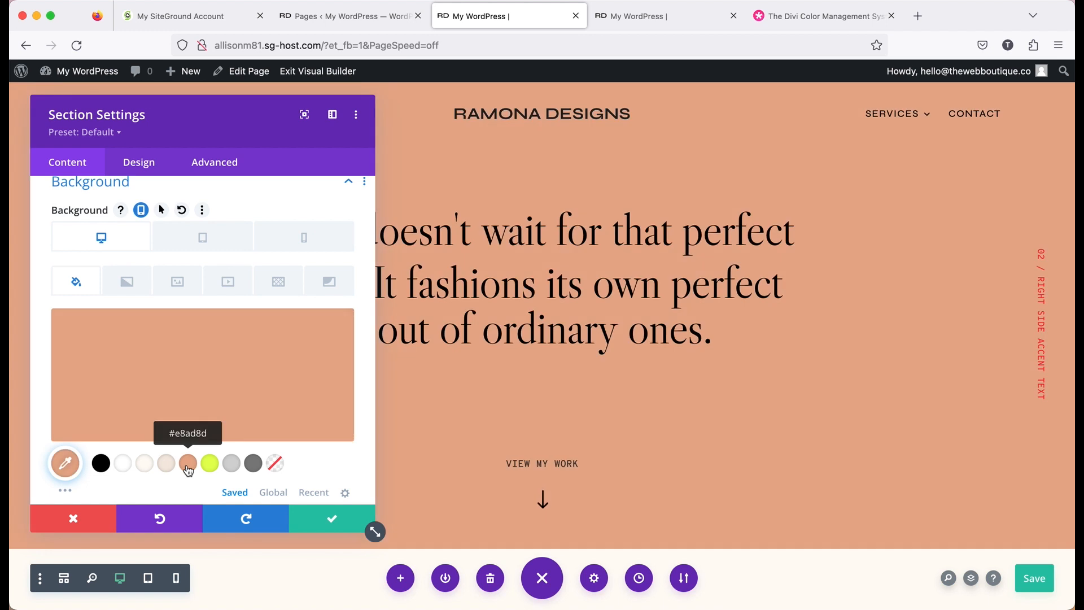
pyautogui.click(327, 522)
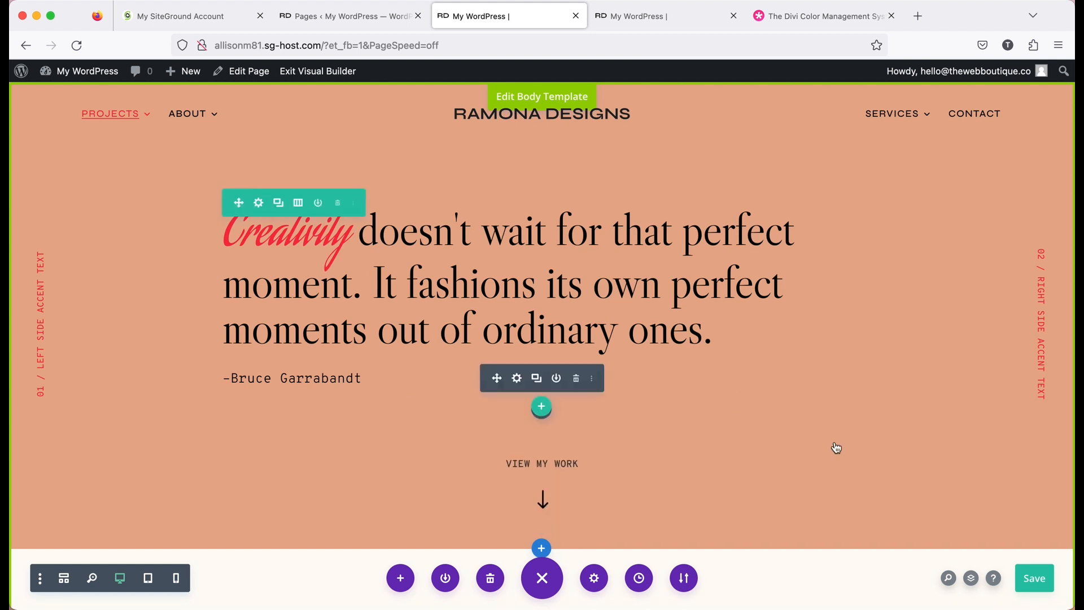
pyautogui.click(1034, 581)
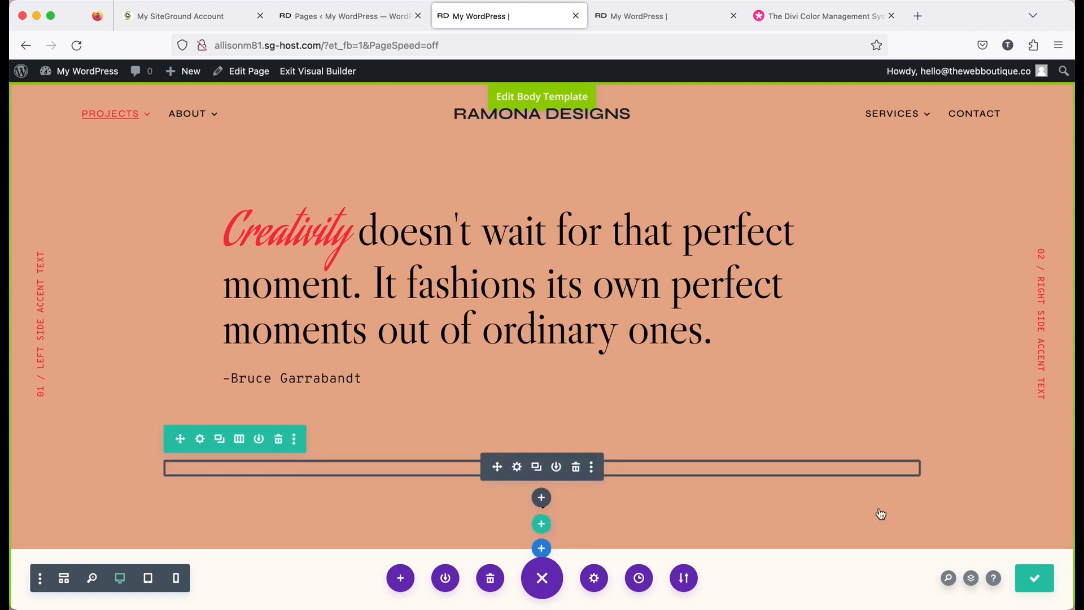
# Check the recolored home page, exit the Visual Builder and open the site's Experience page.
pyautogui.scroll(-5, 878, 513)
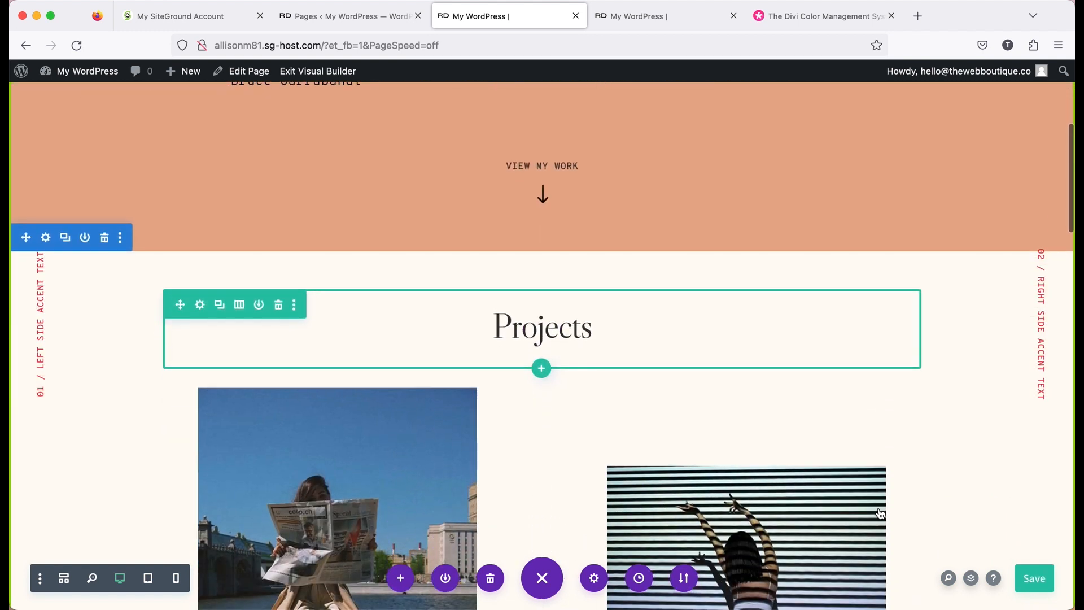
pyautogui.scroll(2, 878, 513)
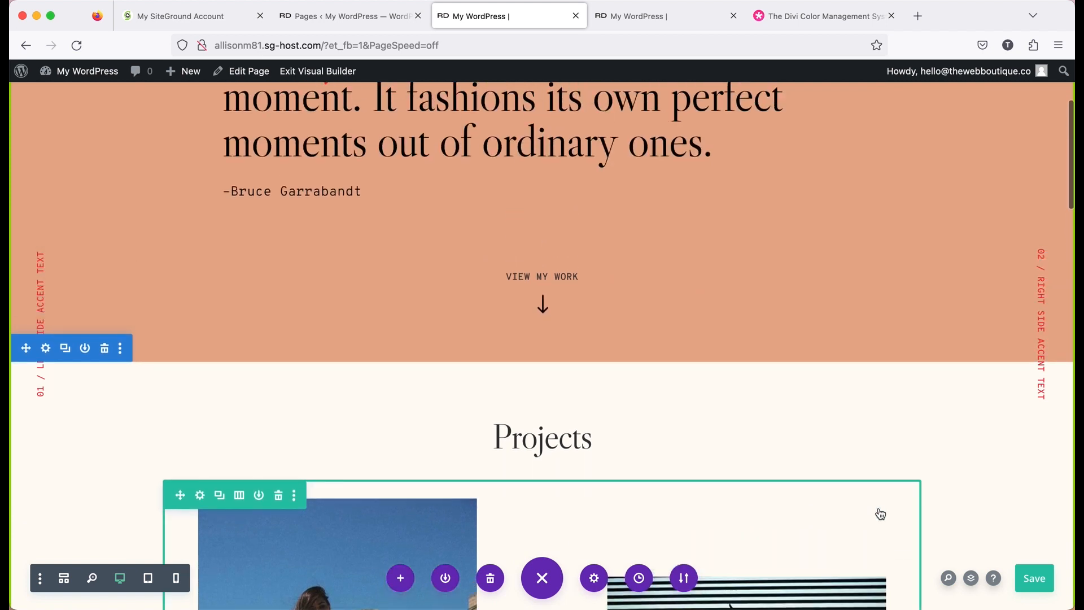
pyautogui.scroll(2, 878, 512)
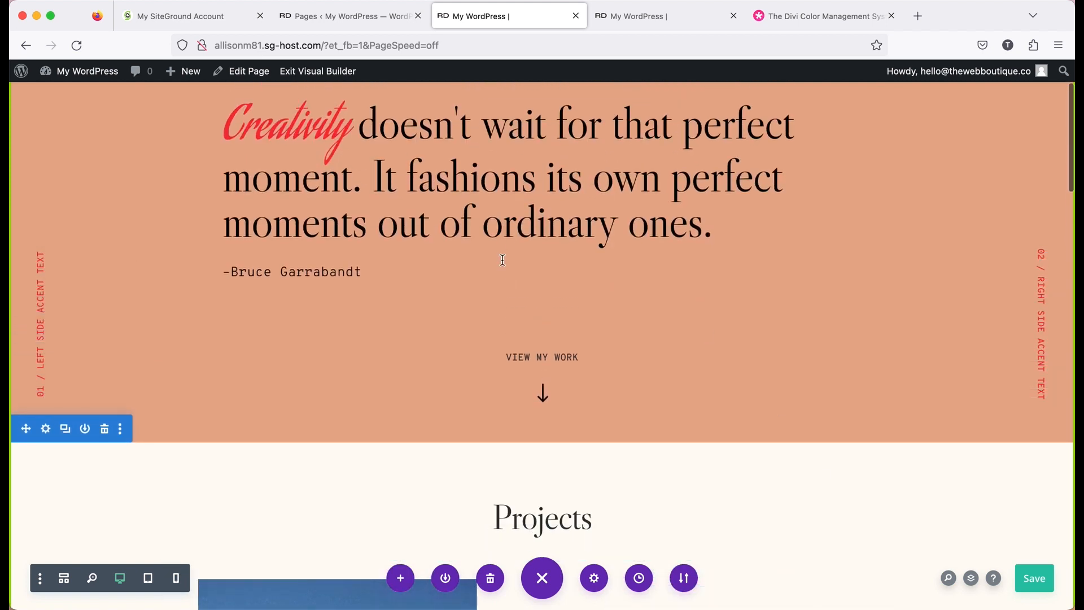
pyautogui.scroll(2, 501, 259)
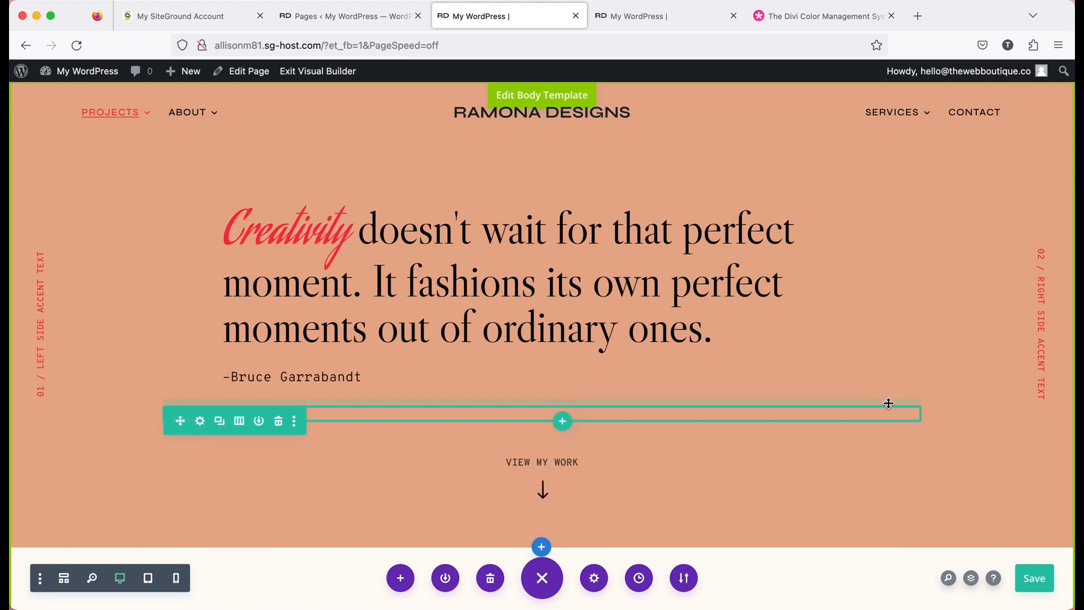
pyautogui.click(318, 72)
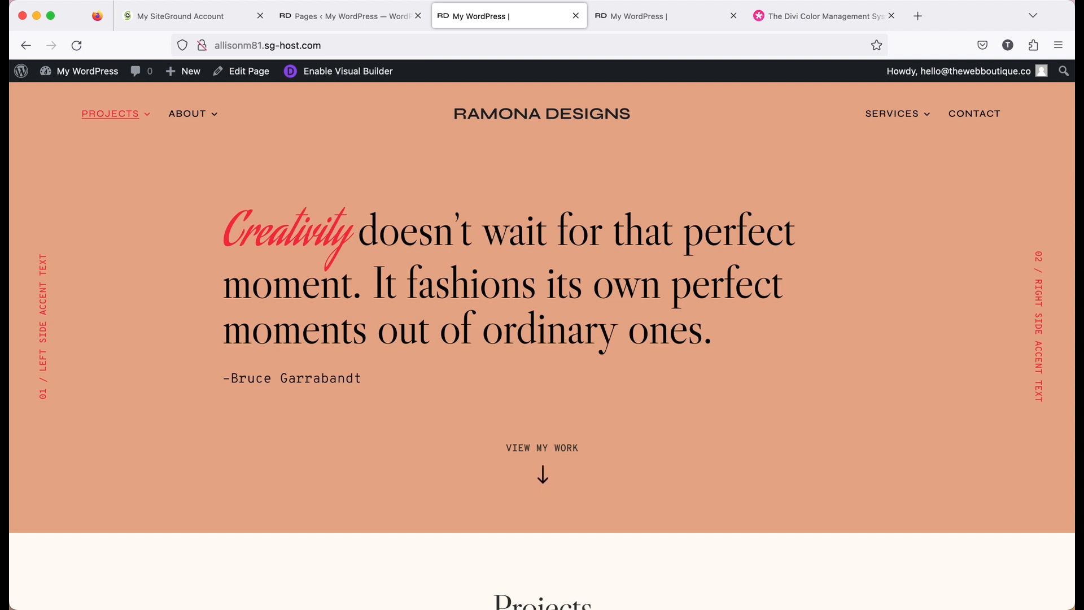
pyautogui.moveTo(192, 115)
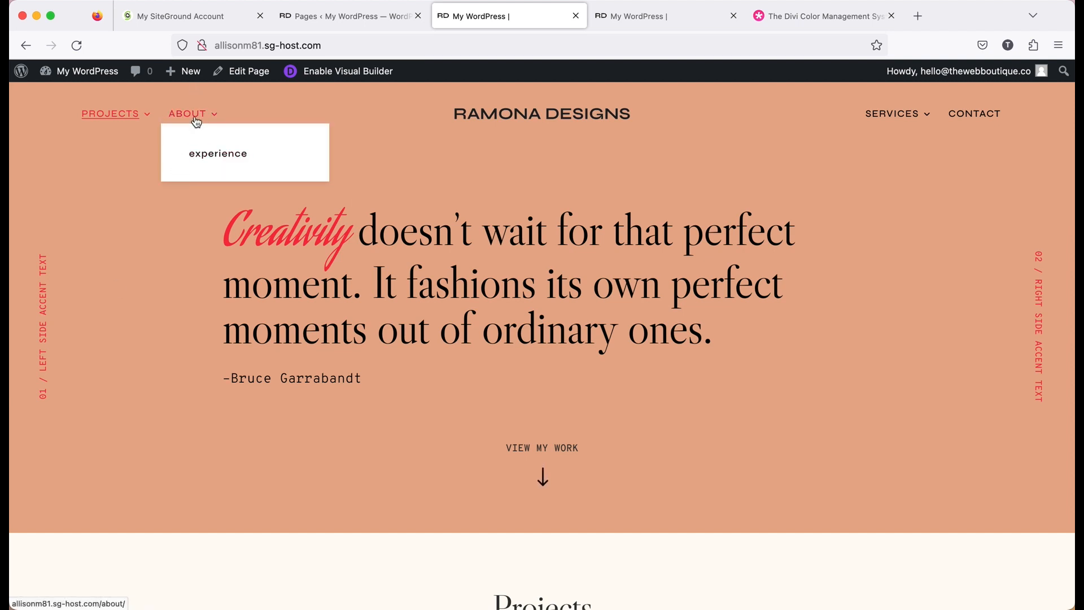
pyautogui.click(228, 159)
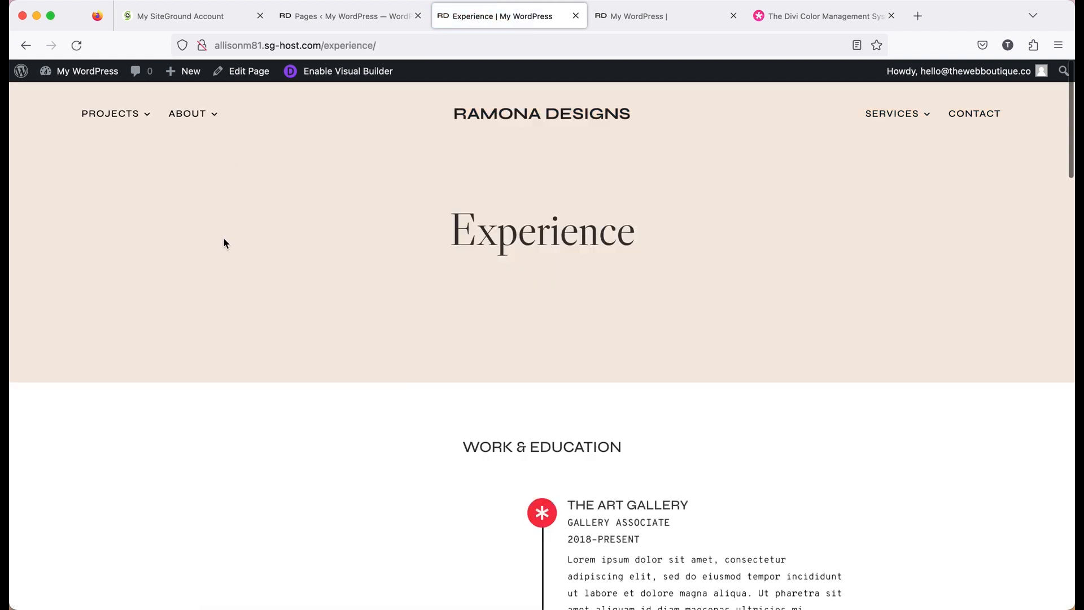
# Examine the colors of the timeline icons and line in the Experience page's Work & Education section.
pyautogui.scroll(-4, 288, 314)
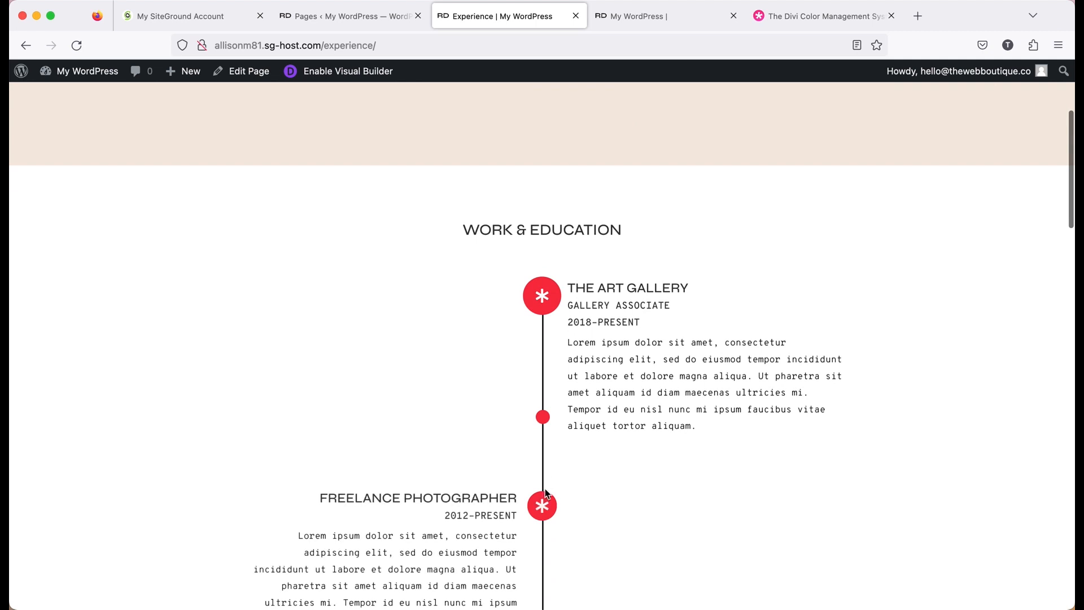
pyautogui.scroll(-2, 547, 478)
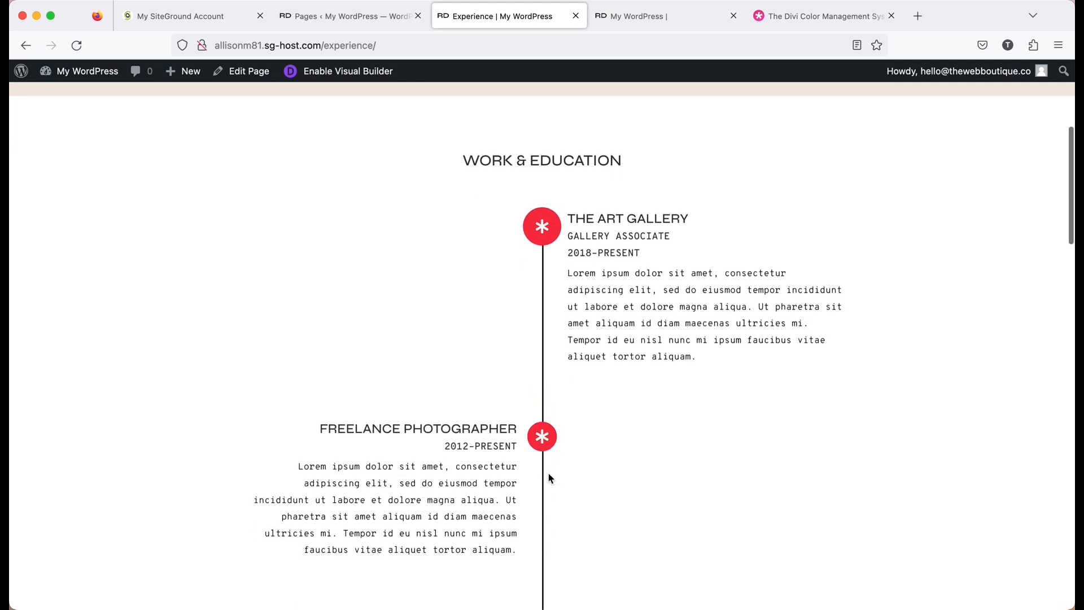
pyautogui.scroll(5, 550, 479)
pyautogui.scroll(-5, 549, 479)
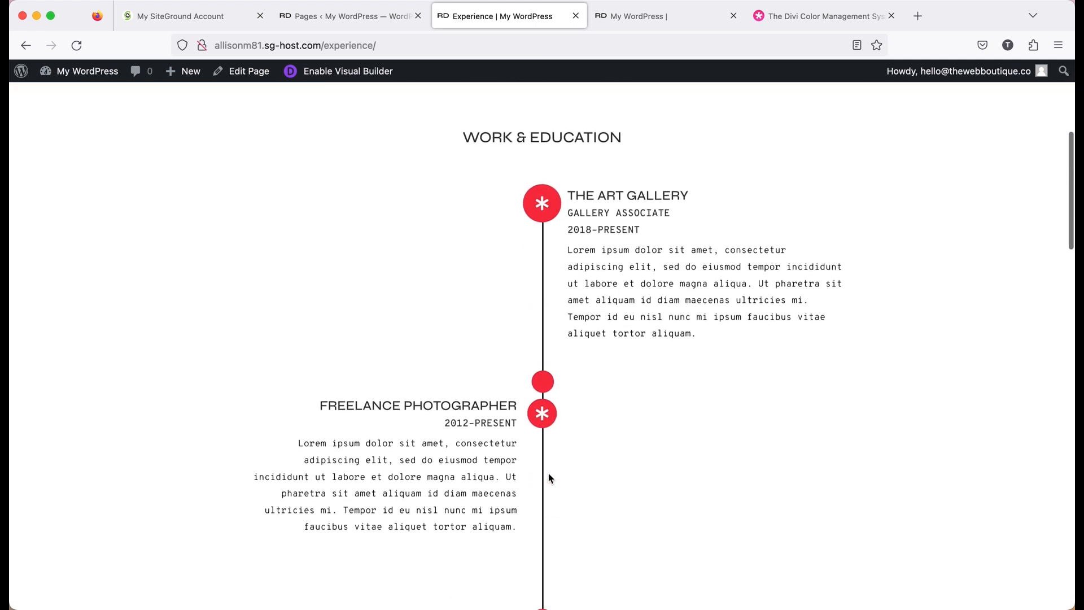
pyautogui.scroll(-1, 549, 479)
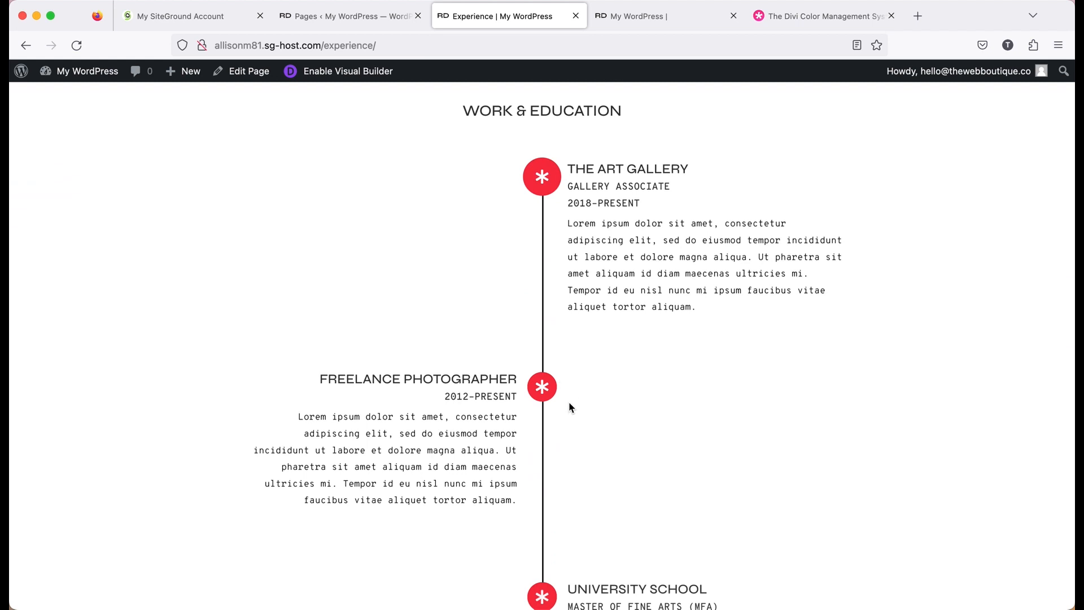
pyautogui.scroll(-1, 570, 407)
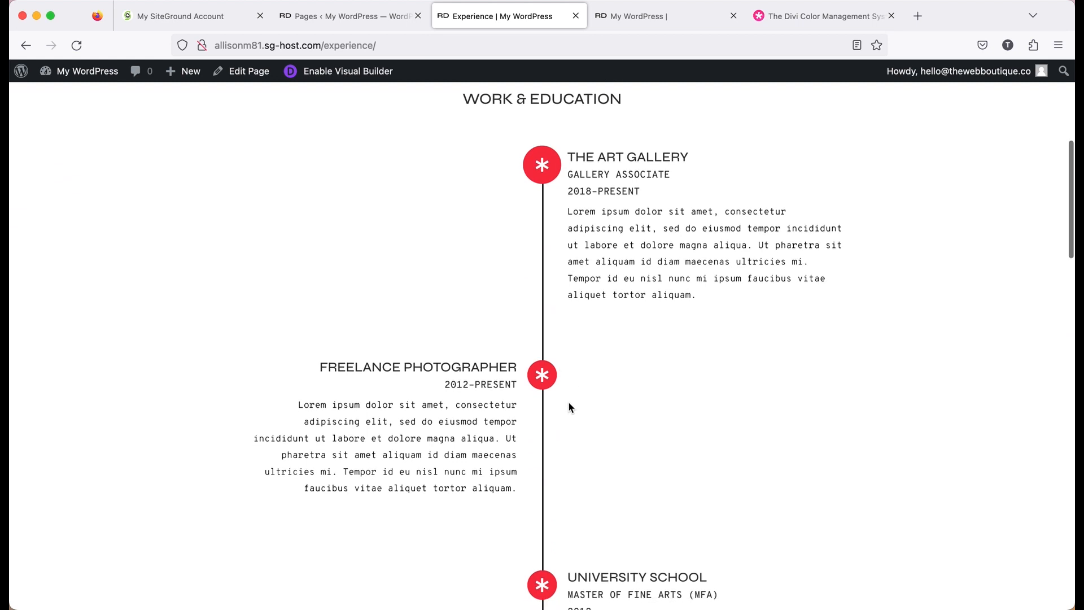
pyautogui.scroll(10, 424, 235)
# Open the Experience page in the Visual Builder and show the image and icon design options of The Art Gallery blurb.
pyautogui.click(330, 76)
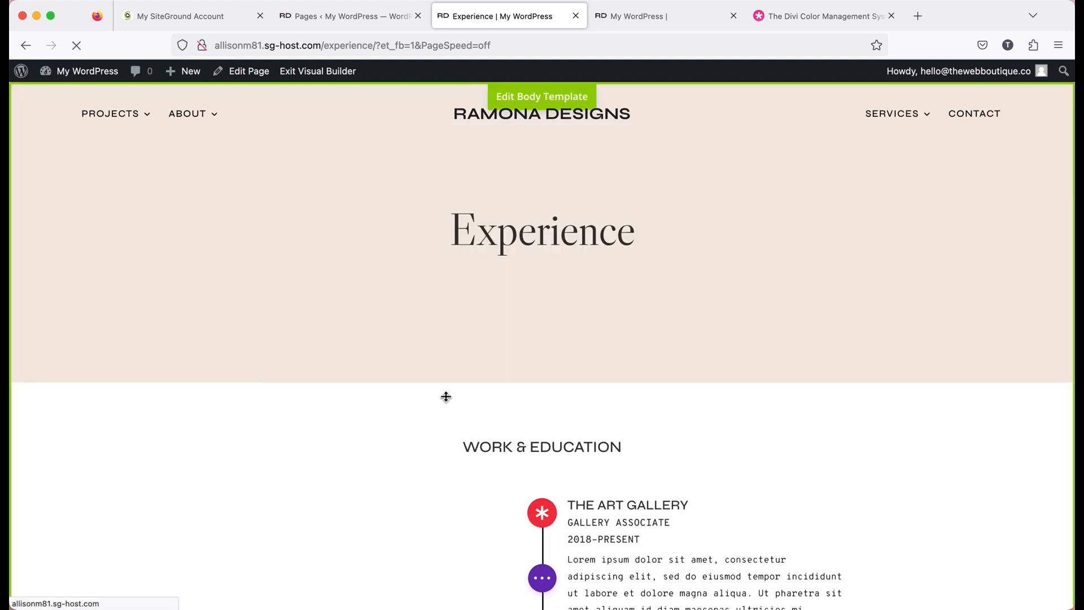
pyautogui.scroll(-4, 712, 405)
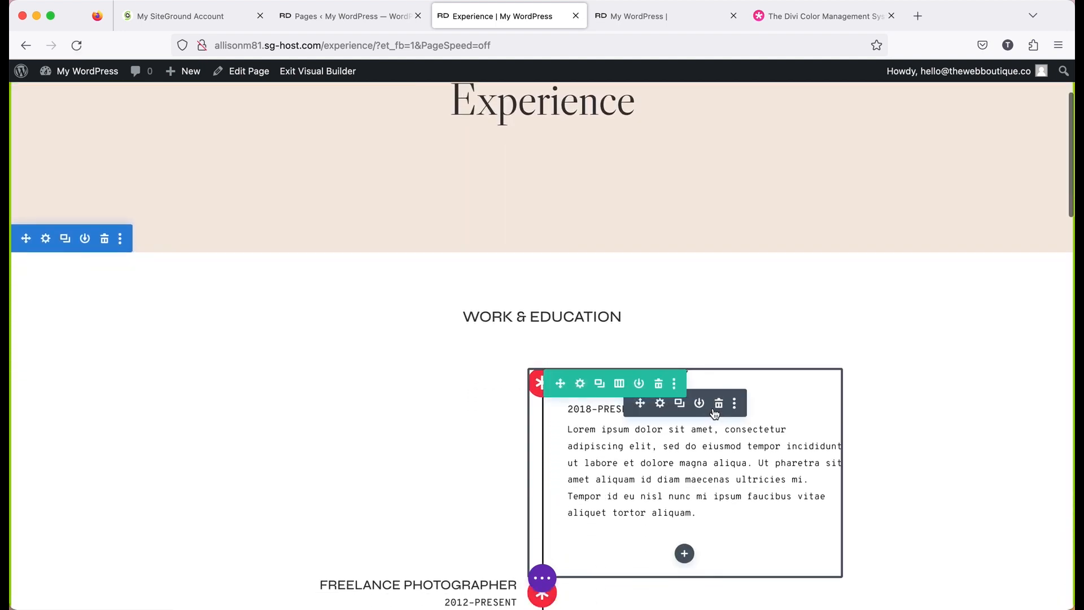
pyautogui.scroll(-1, 713, 407)
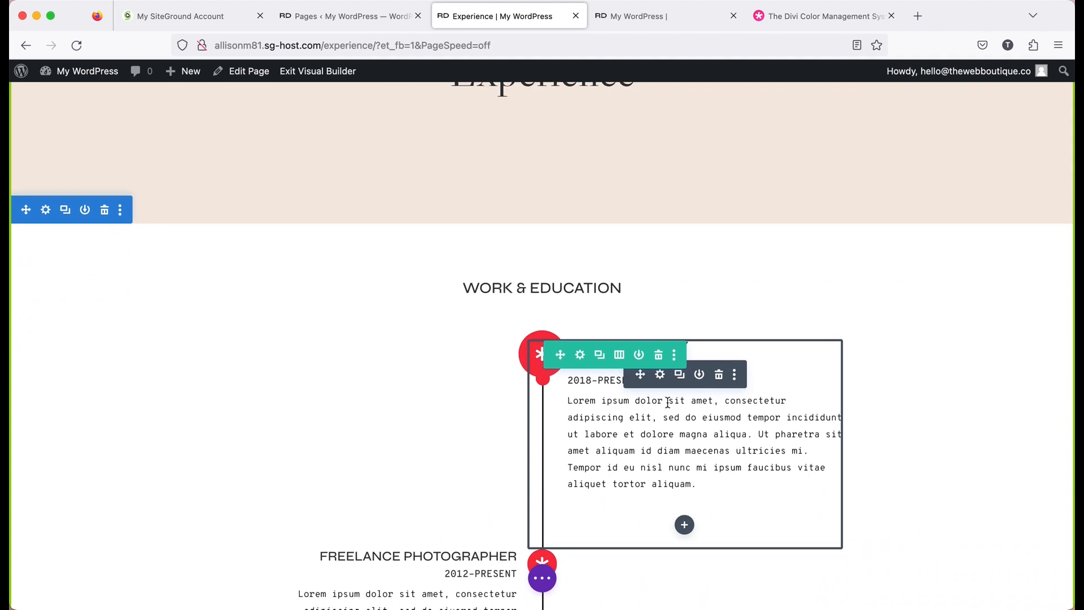
pyautogui.click(660, 376)
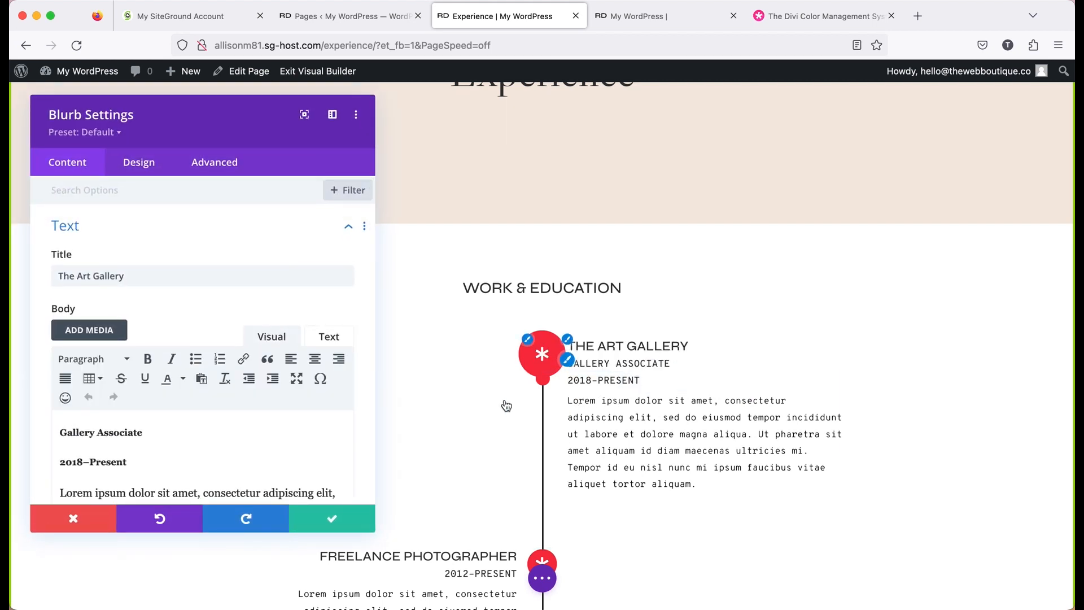
pyautogui.click(145, 168)
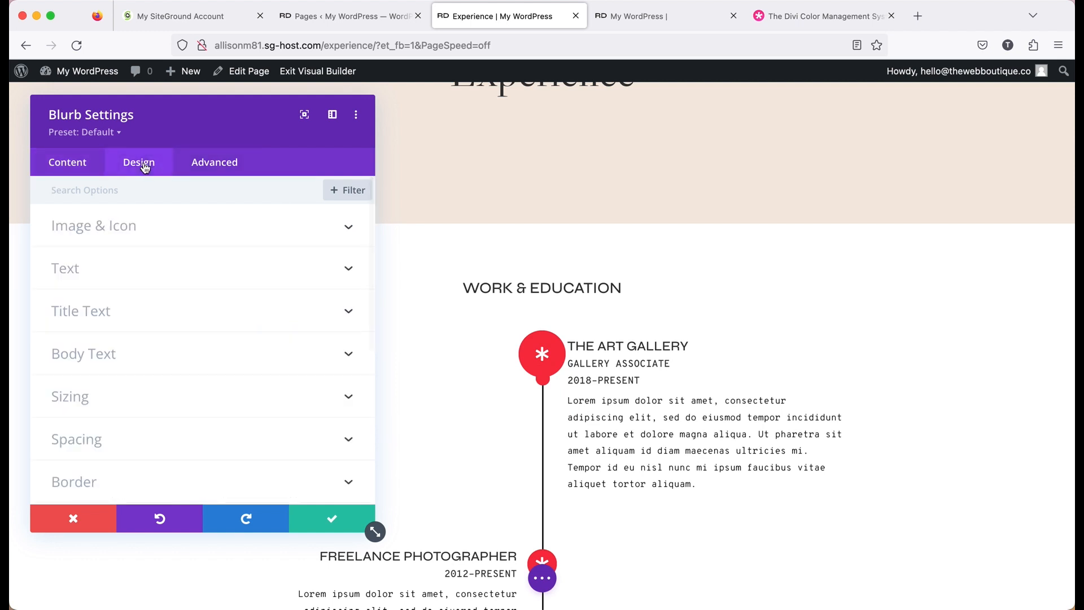
pyautogui.click(145, 232)
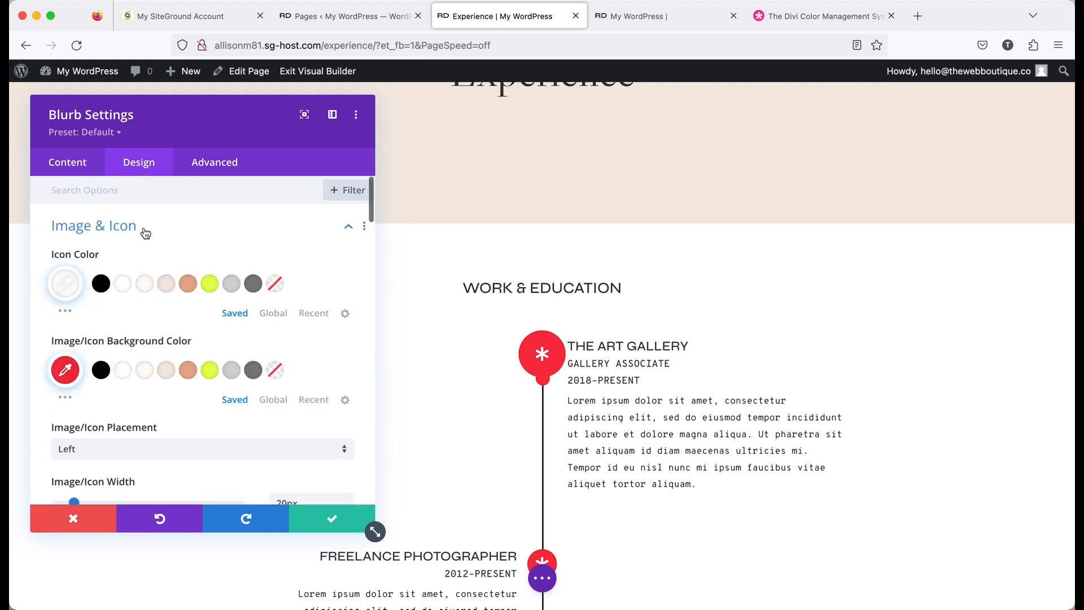
# Start a Find & Replace for the blurb's image/icon background color #F72E42, searching within all modules throughout this section.
pyautogui.rightClick(66, 371)
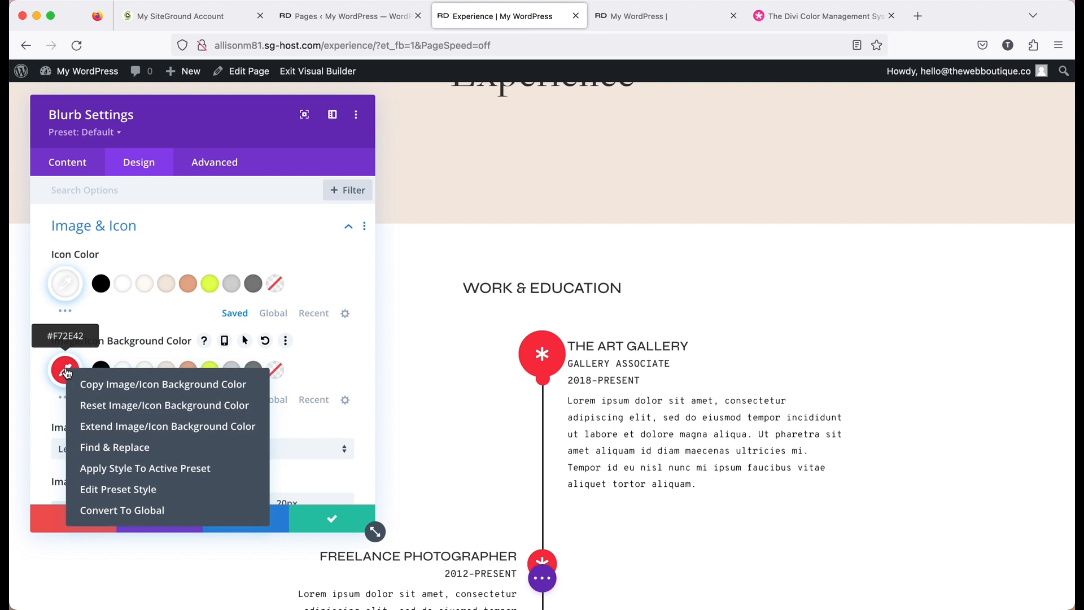
pyautogui.click(116, 447)
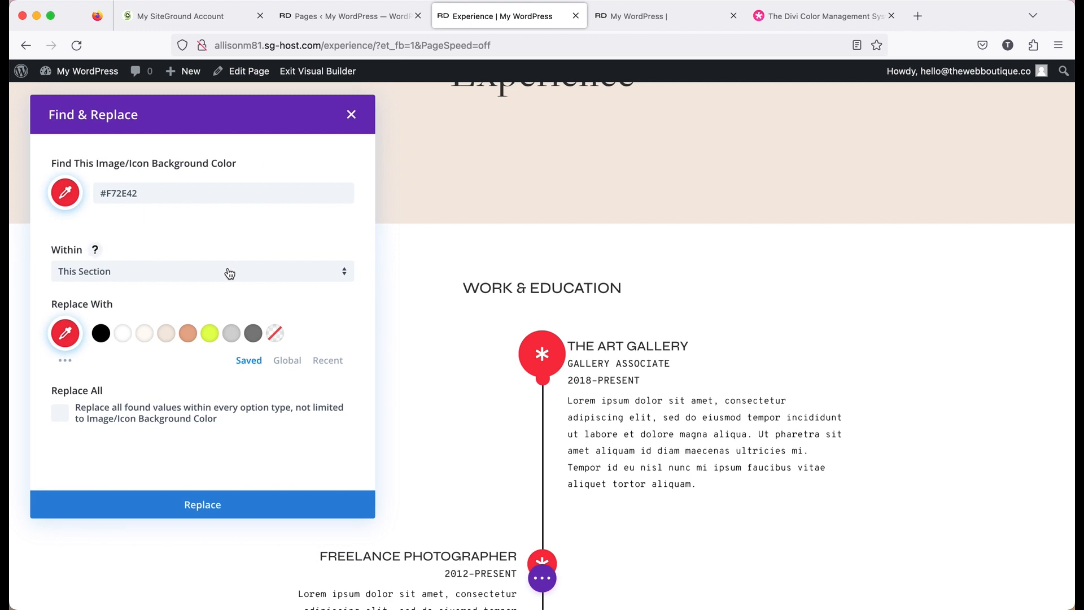
pyautogui.click(113, 275)
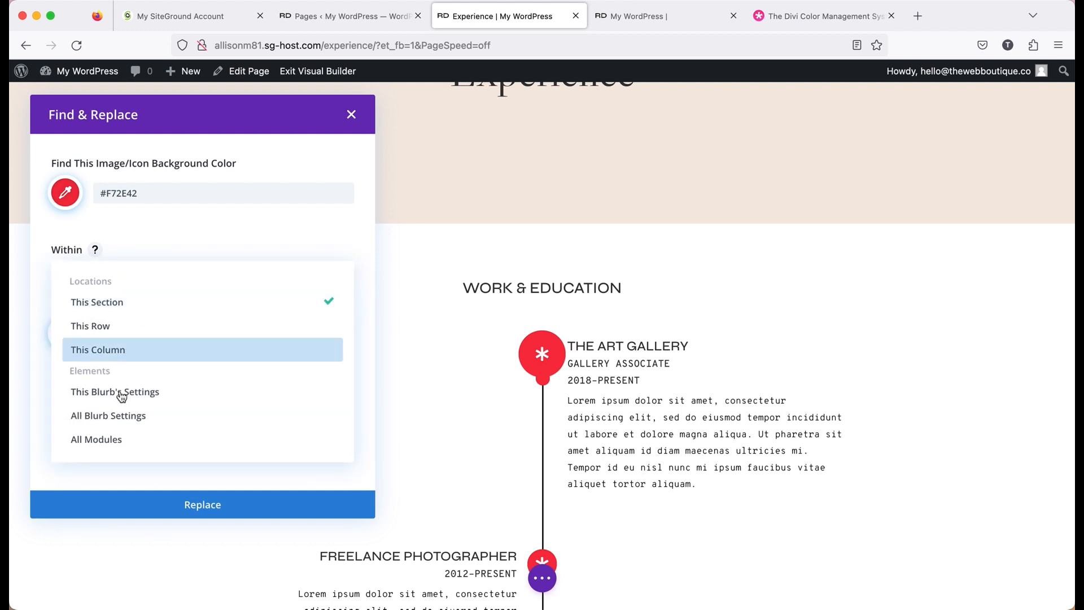
pyautogui.click(106, 438)
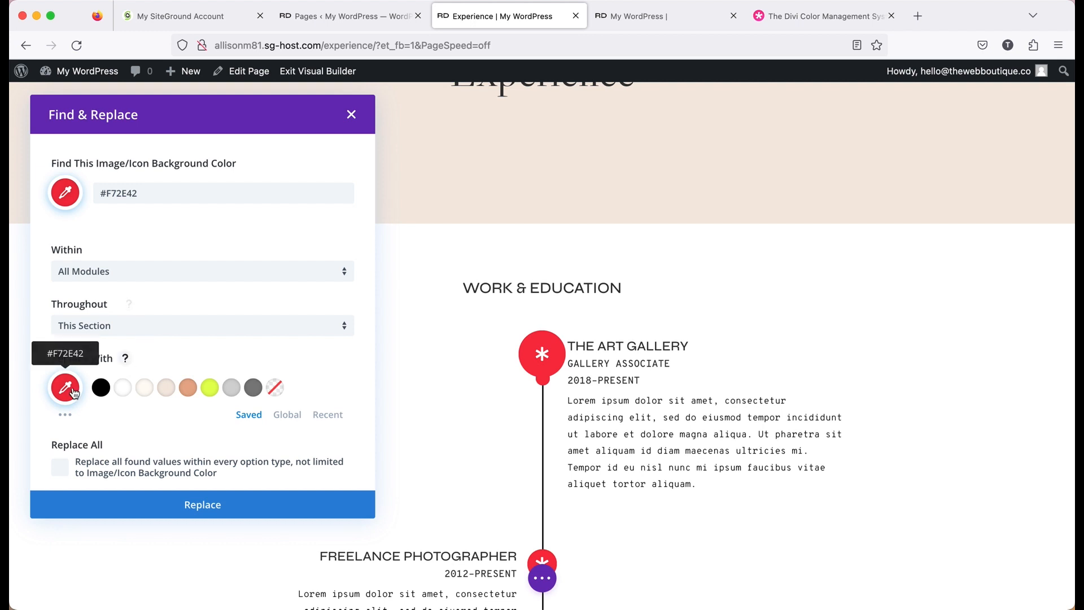
# Replace the found color with the saved palette color #e8ad8d across every option type and accept the blurb settings.
pyautogui.click(189, 389)
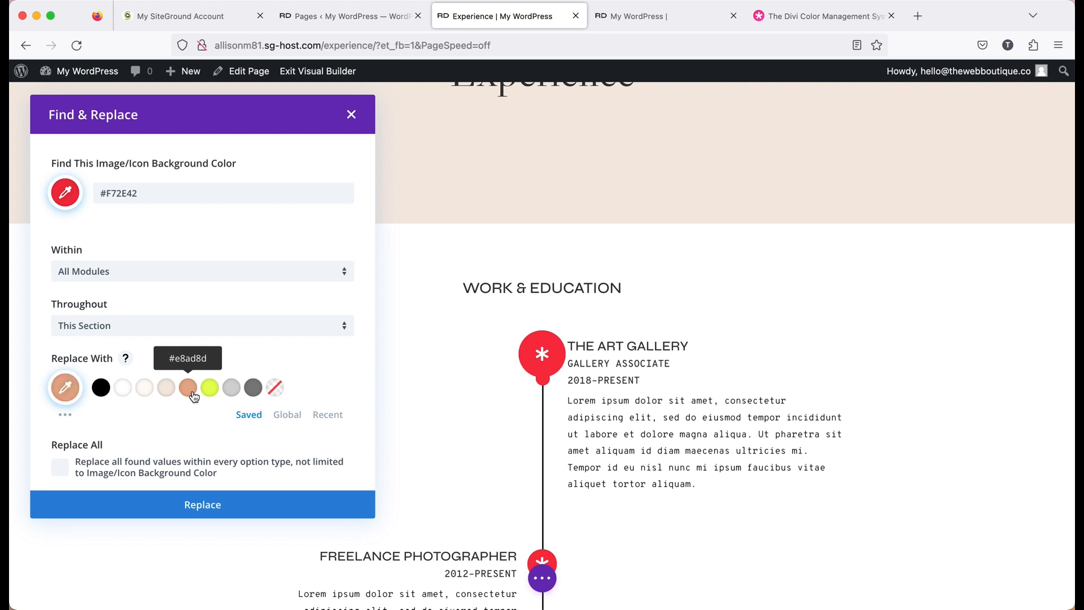
pyautogui.scroll(-1, 193, 396)
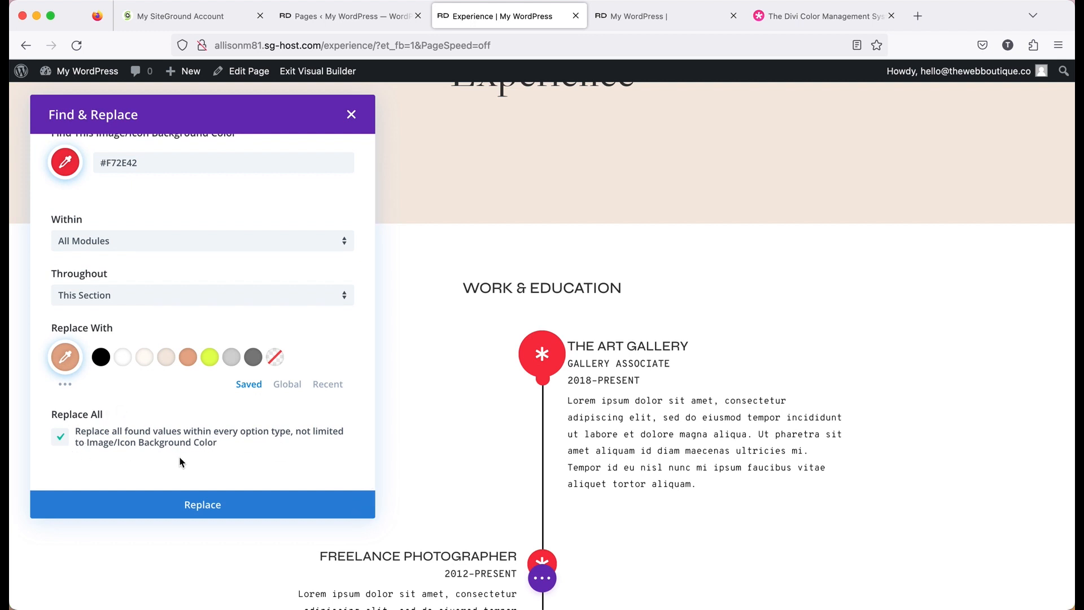
pyautogui.scroll(-3, 624, 442)
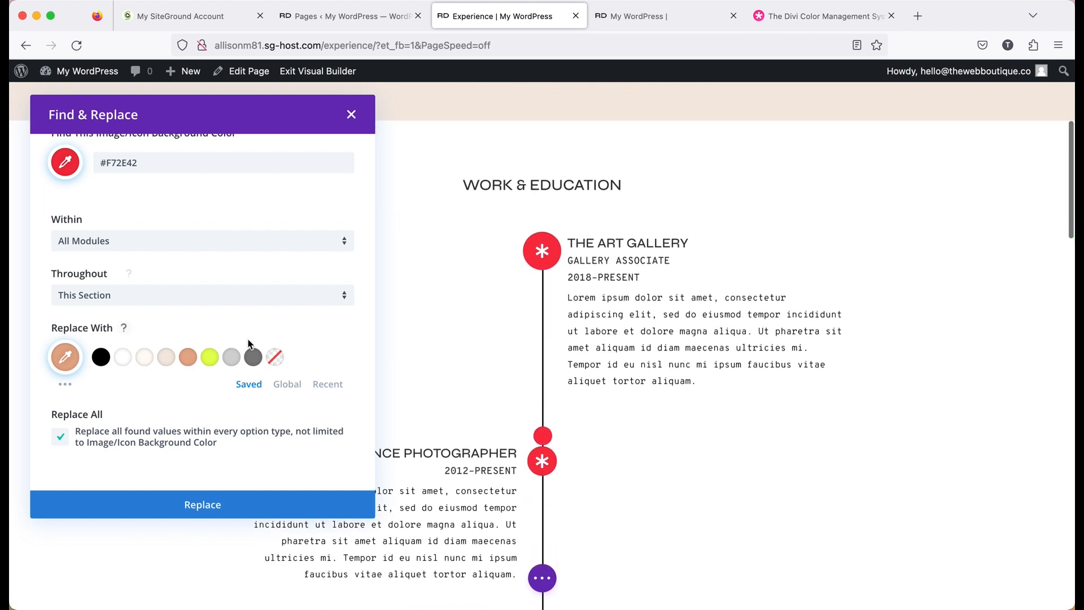
pyautogui.scroll(2, 215, 323)
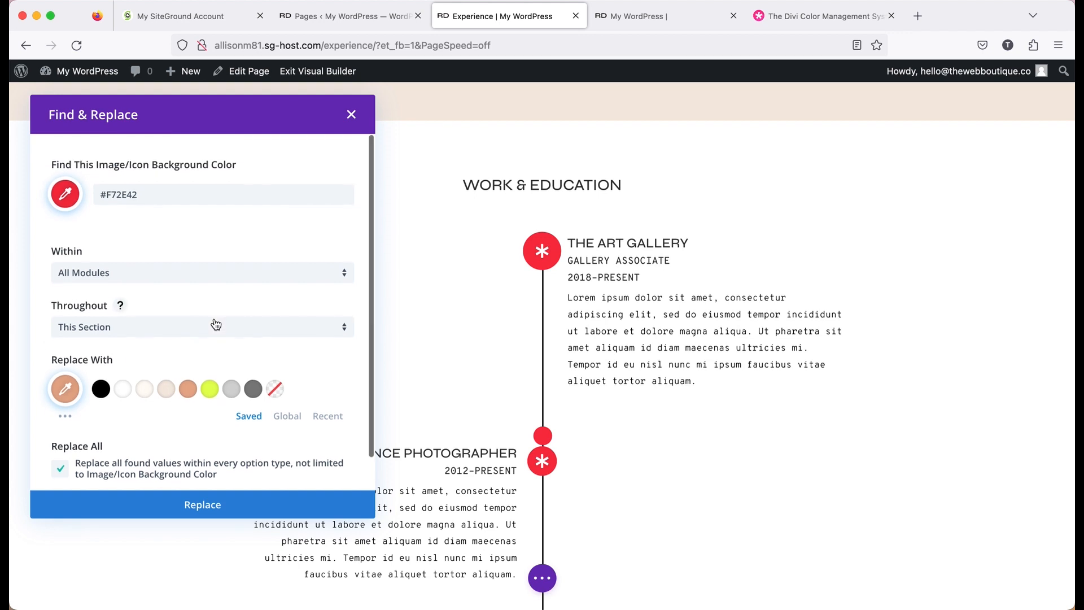
pyautogui.scroll(-5, 598, 380)
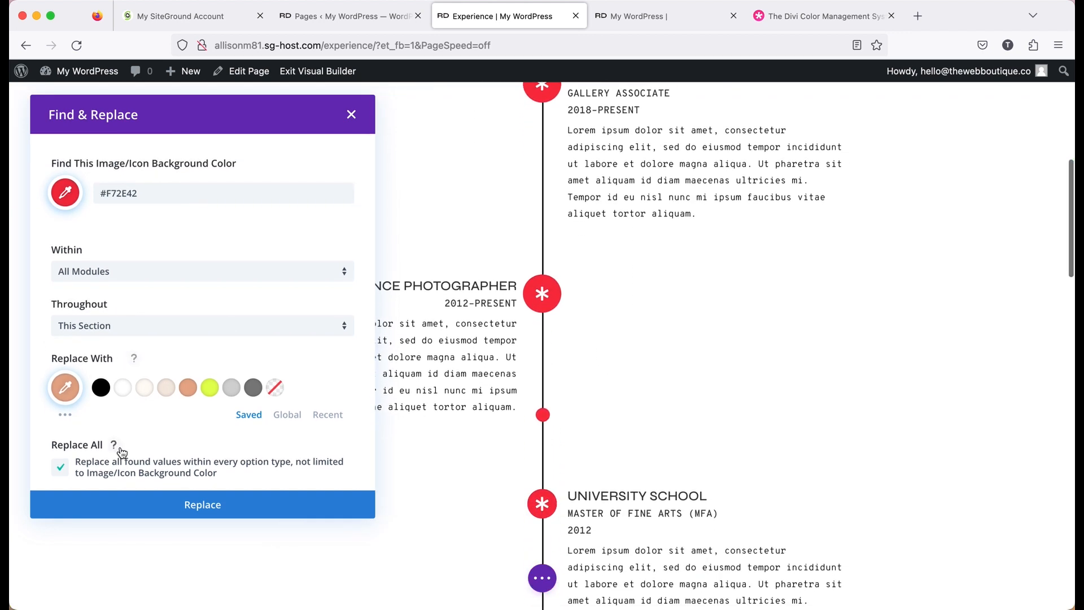
pyautogui.scroll(-1, 122, 452)
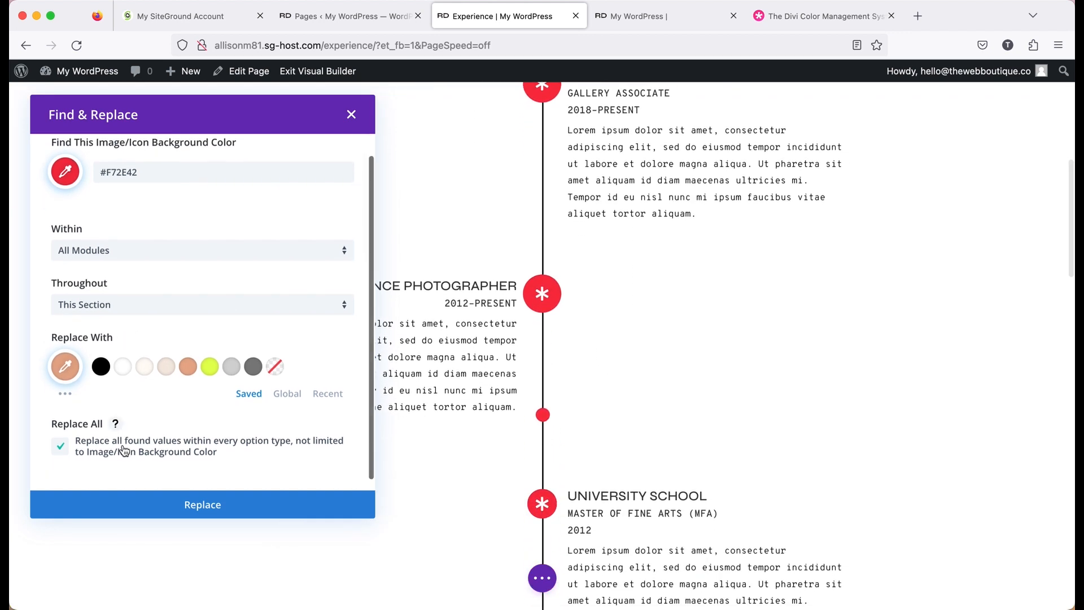
pyautogui.click(154, 510)
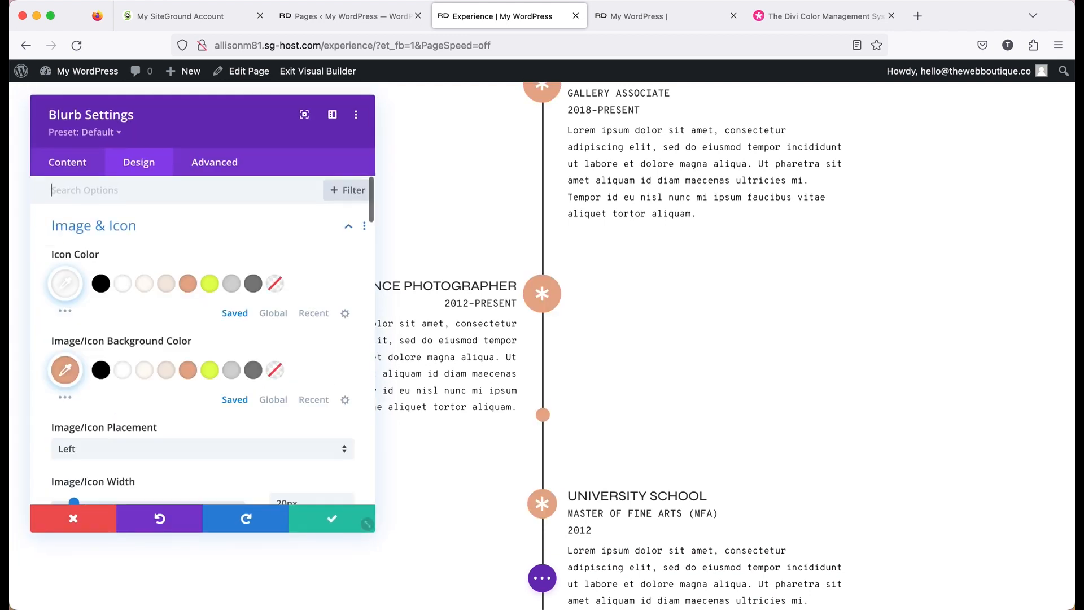
pyautogui.click(335, 523)
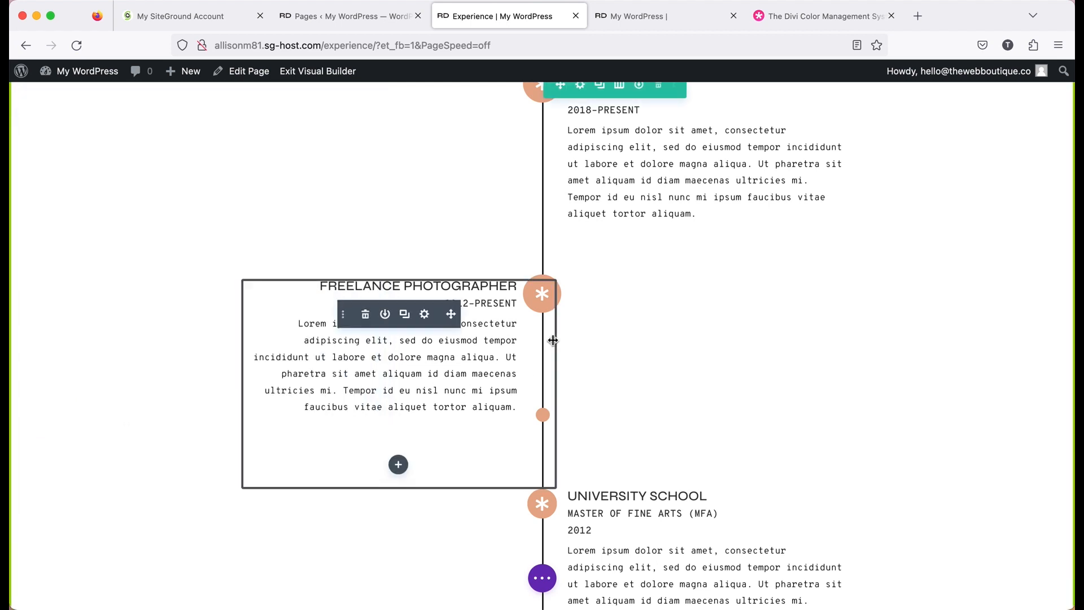
# Check the recolored icons along the Work & Education timeline and save the Experience page.
pyautogui.scroll(-3, 553, 339)
pyautogui.scroll(-3, 537, 445)
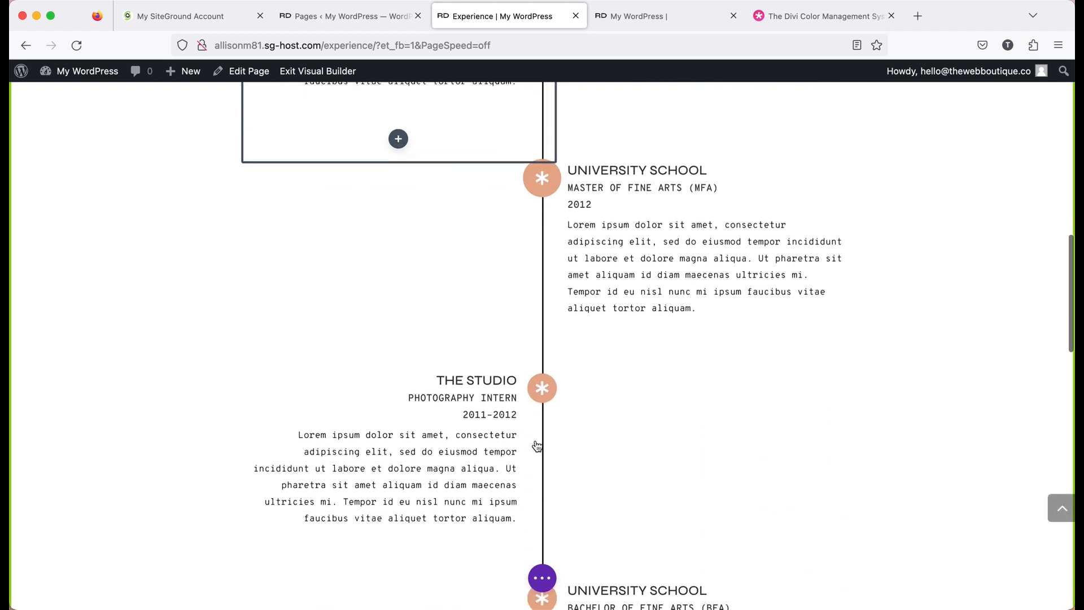
pyautogui.scroll(3, 537, 446)
pyautogui.scroll(7, 537, 445)
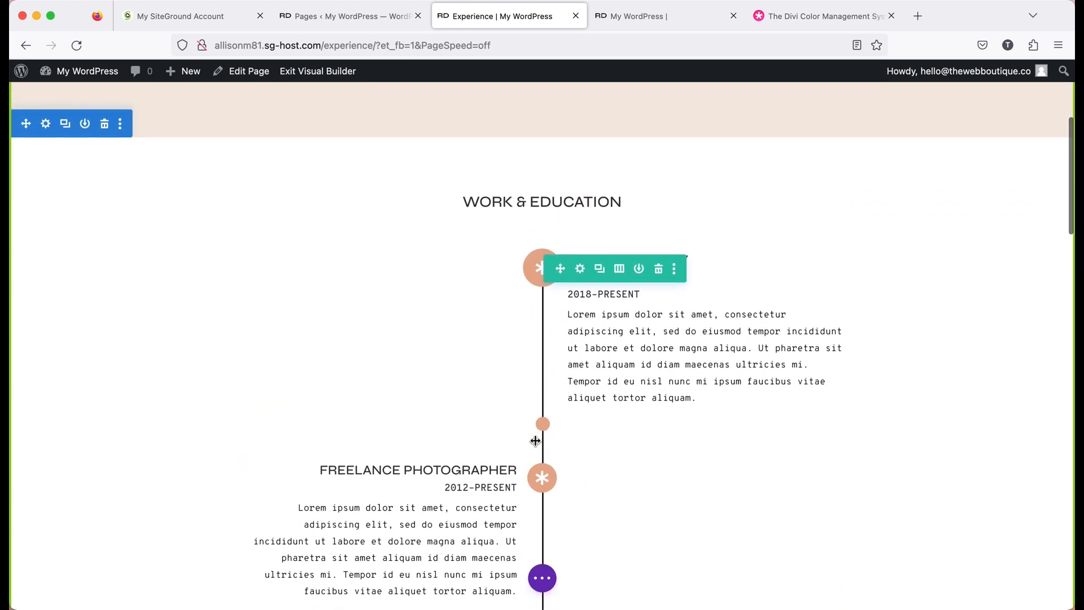
pyautogui.scroll(-6, 537, 446)
pyautogui.click(542, 579)
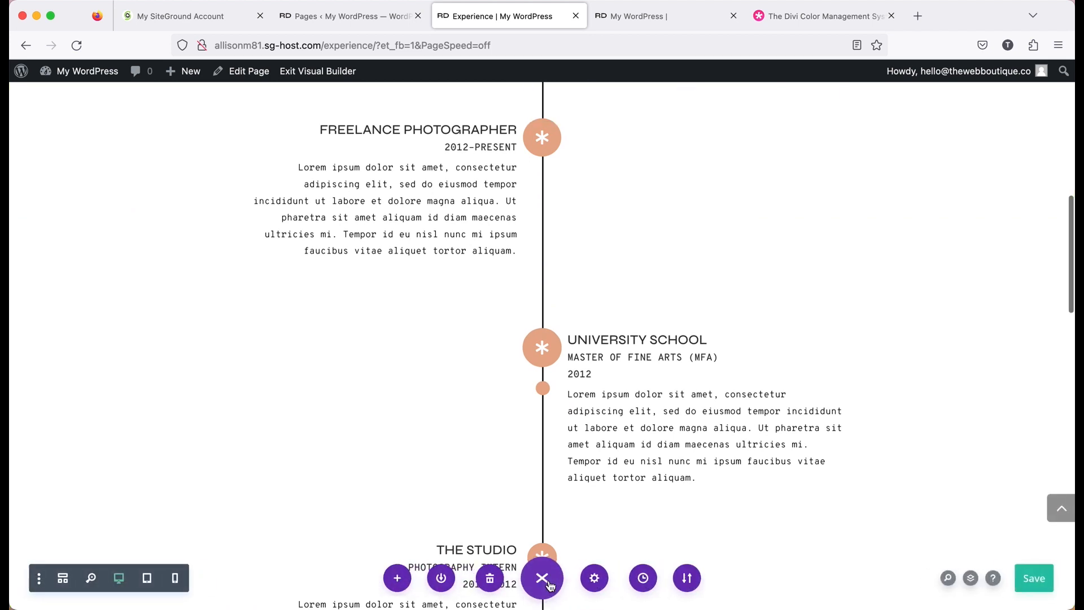
pyautogui.click(1040, 589)
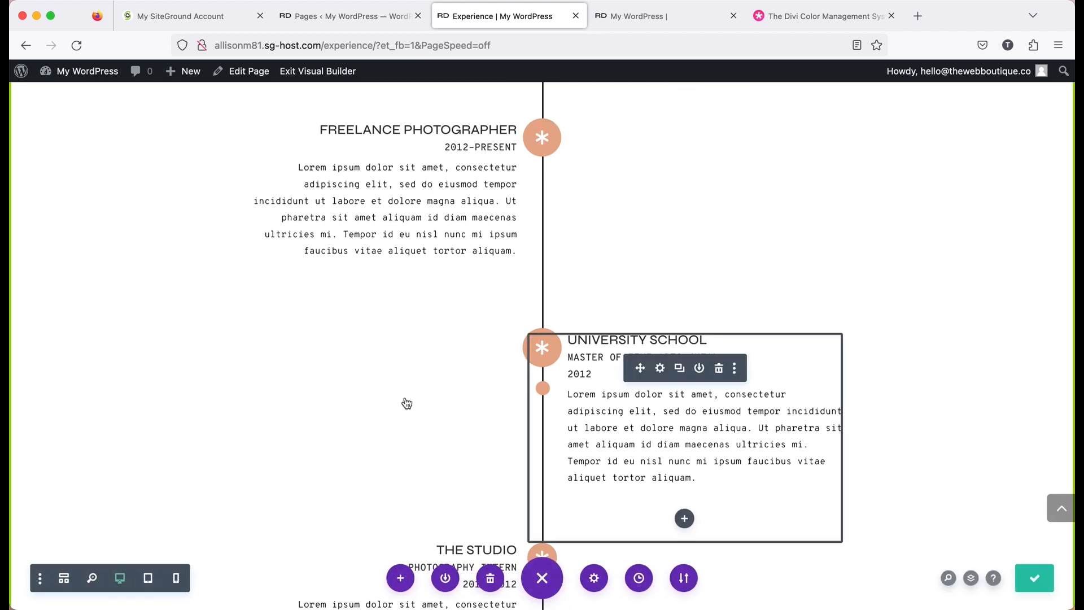
# Exit the Visual Builder and open the site's Services Alternate page.
pyautogui.scroll(2, 360, 433)
pyautogui.scroll(2, 621, 382)
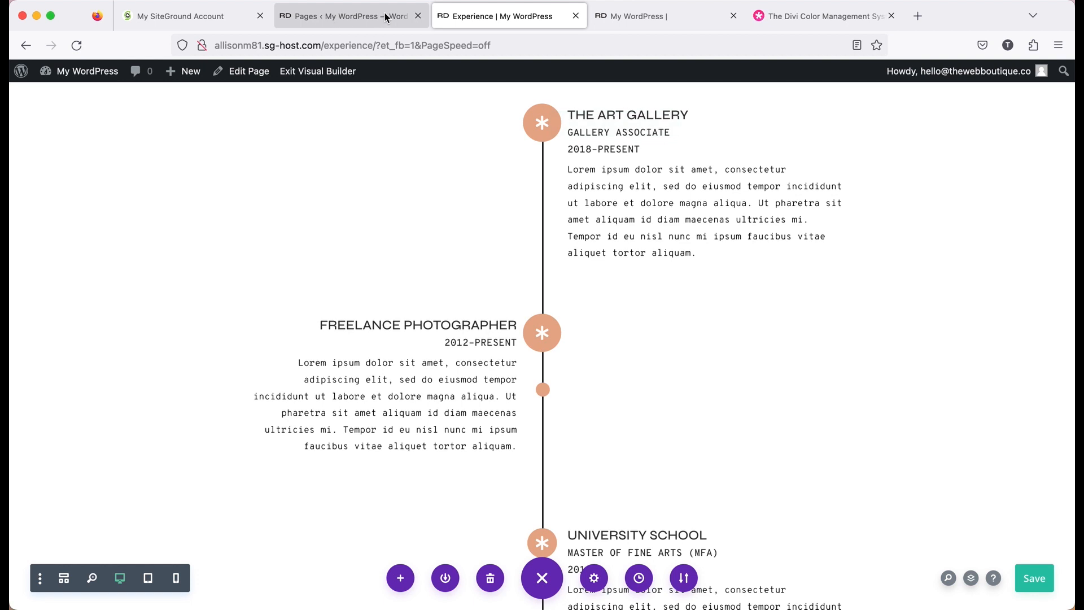
pyautogui.scroll(2, 372, 175)
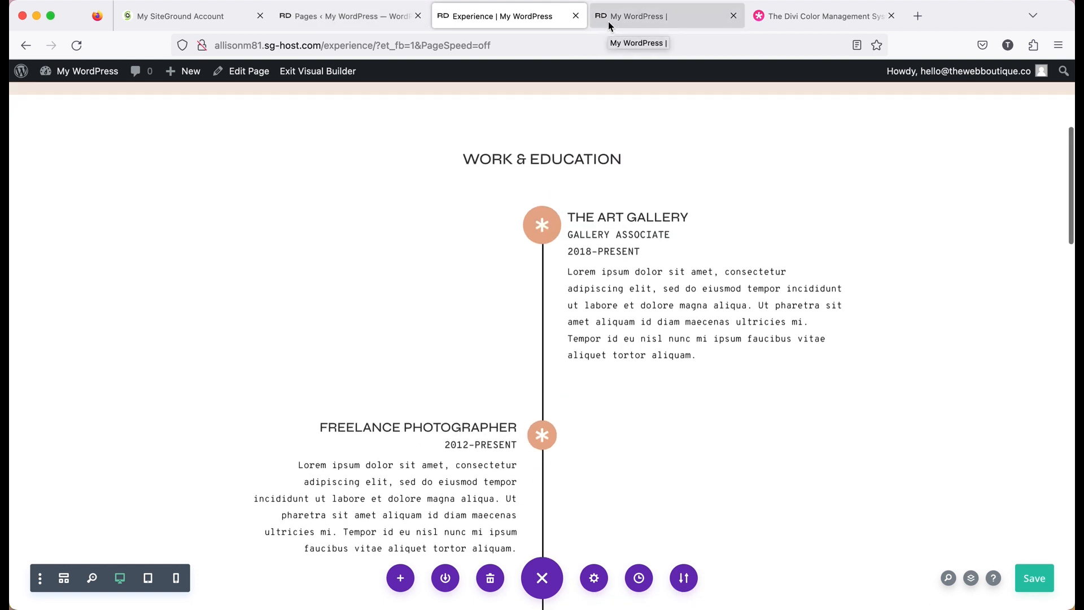
pyautogui.scroll(5, 279, 220)
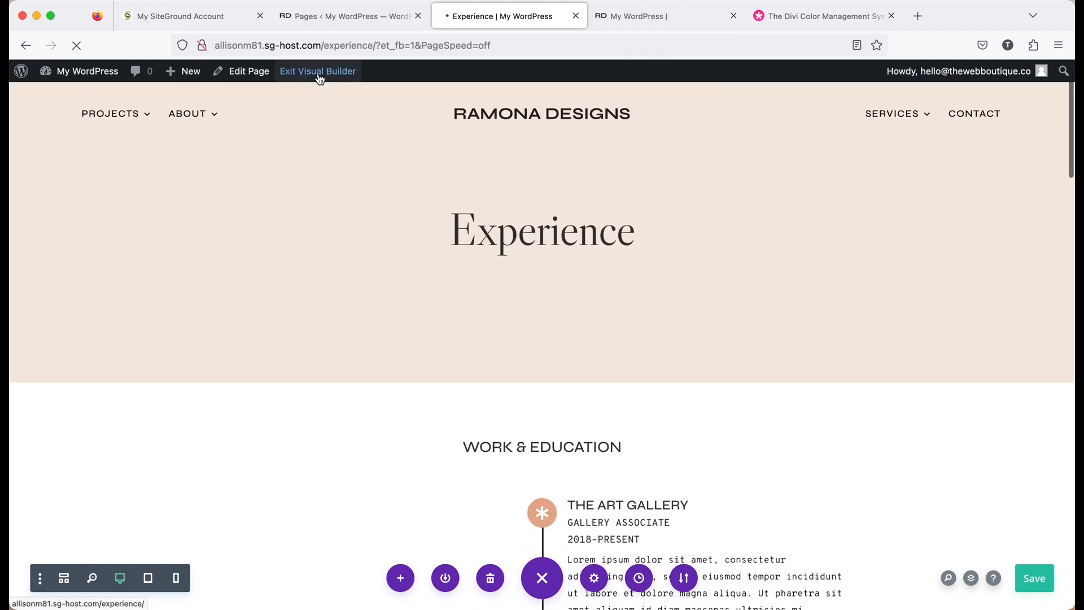
pyautogui.moveTo(218, 123)
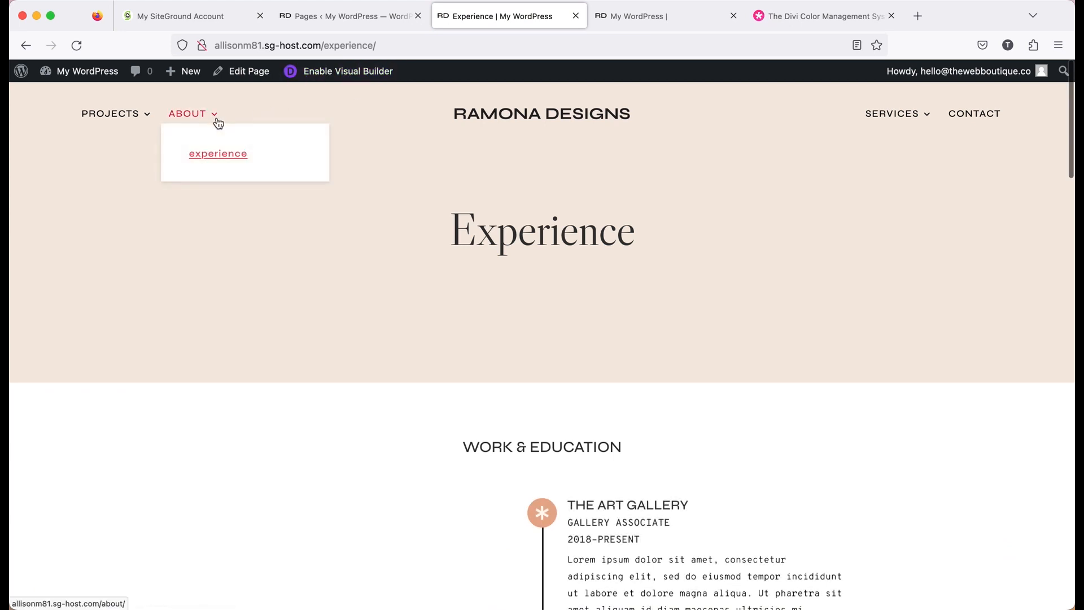
pyautogui.moveTo(886, 121)
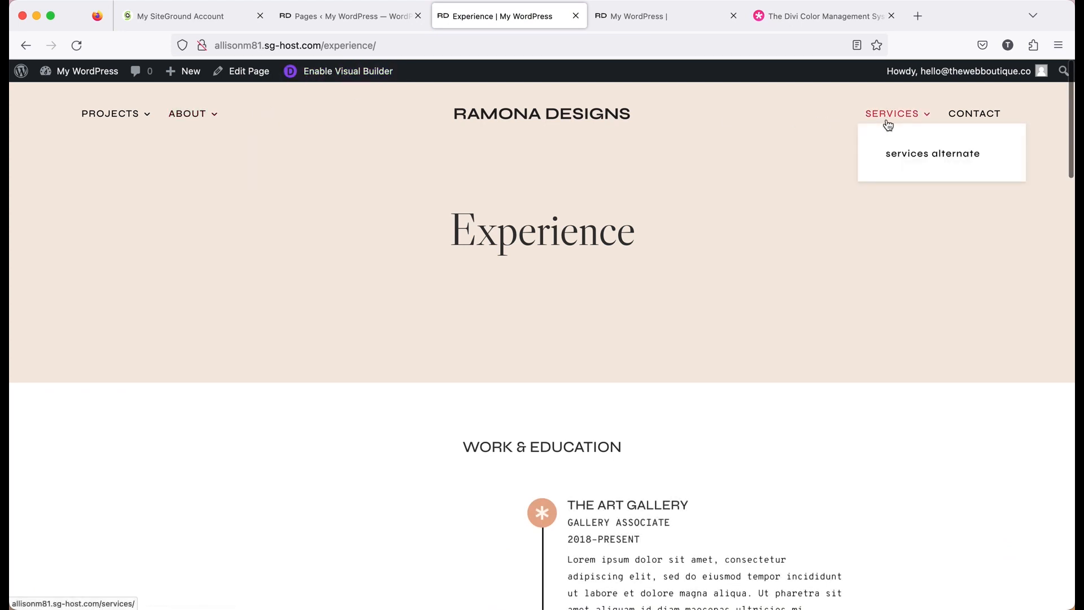
pyautogui.click(908, 161)
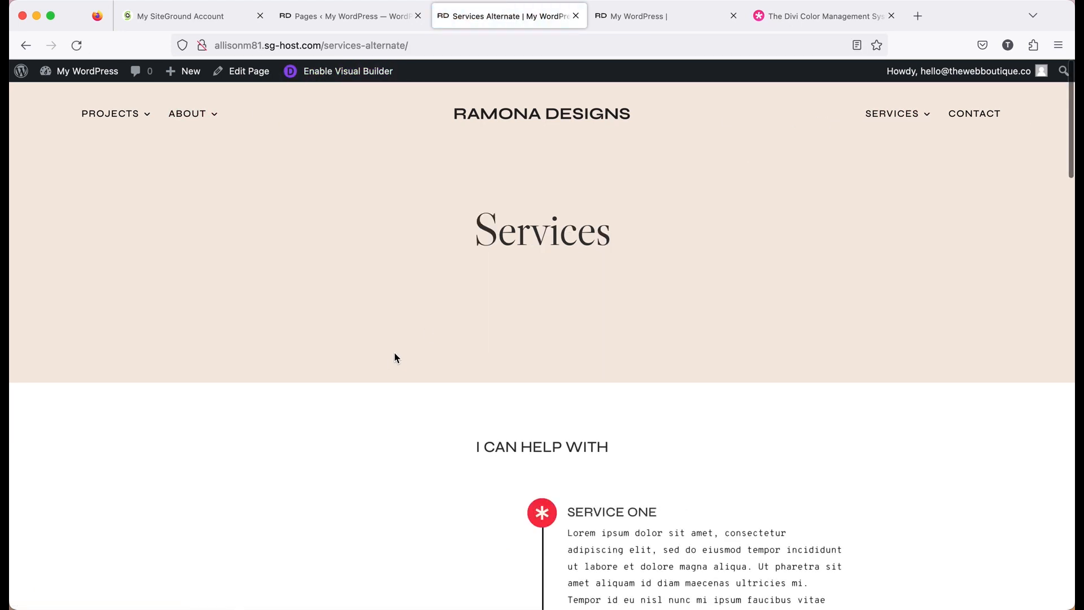
# Examine the colors of the timeline icons in the I Can Help With section of the Services Alternate page.
pyautogui.scroll(-5, 394, 358)
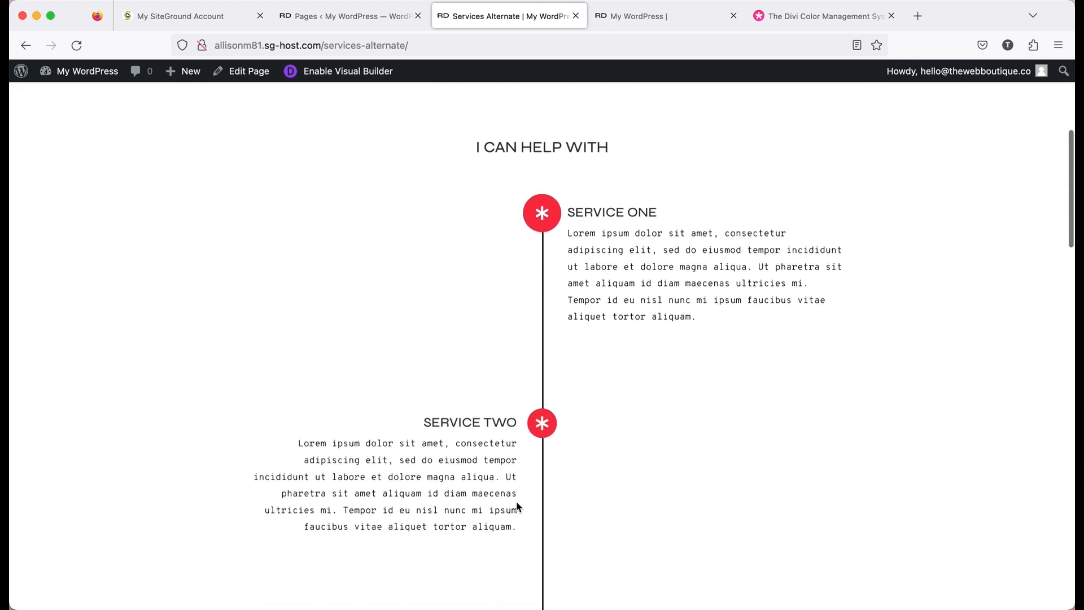
pyautogui.scroll(-2, 536, 465)
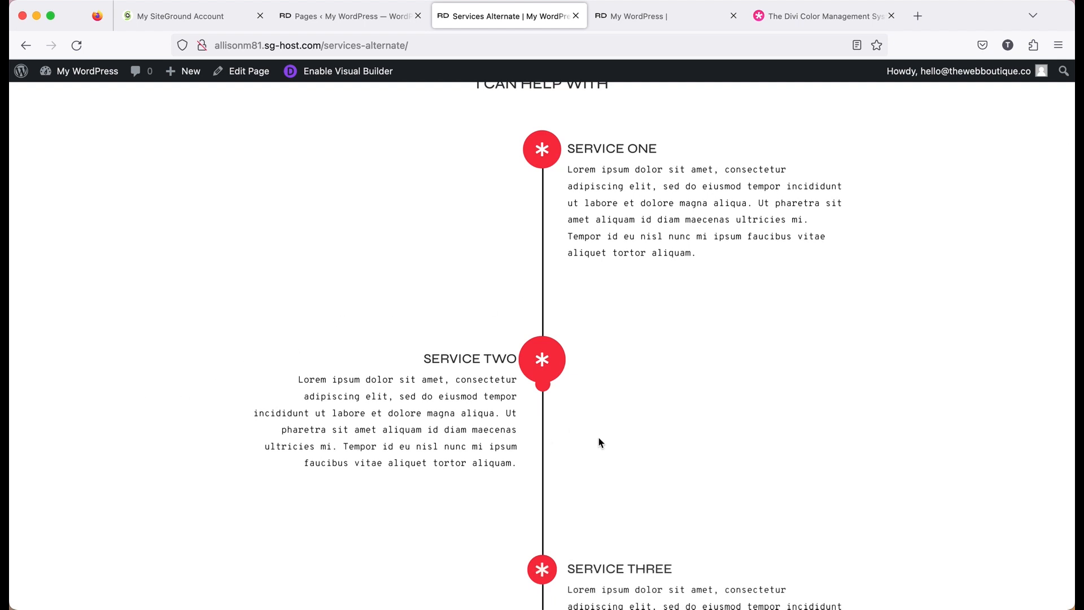
pyautogui.scroll(8, 585, 407)
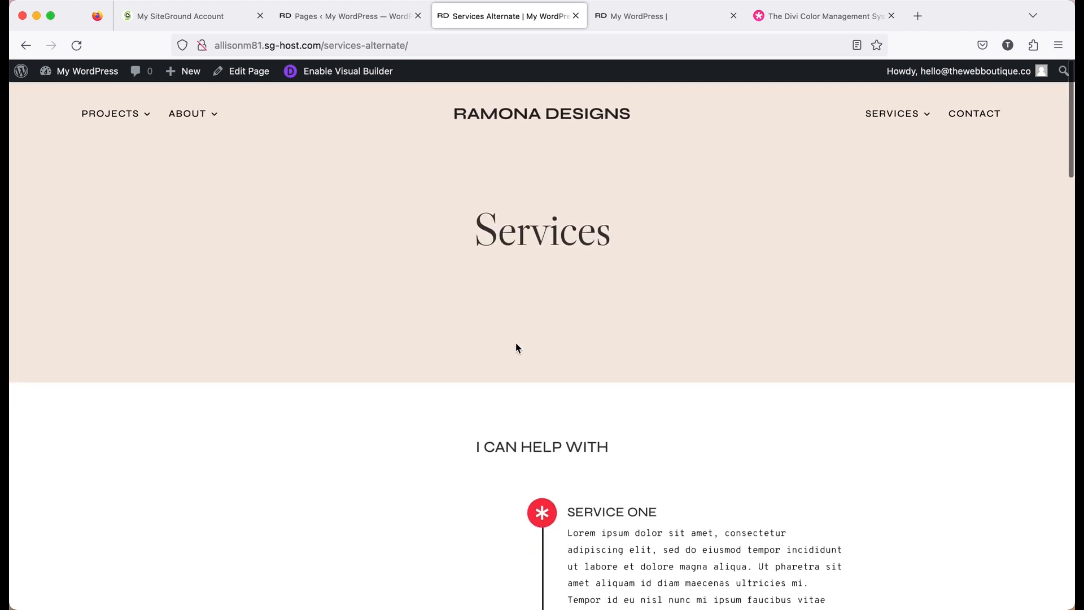